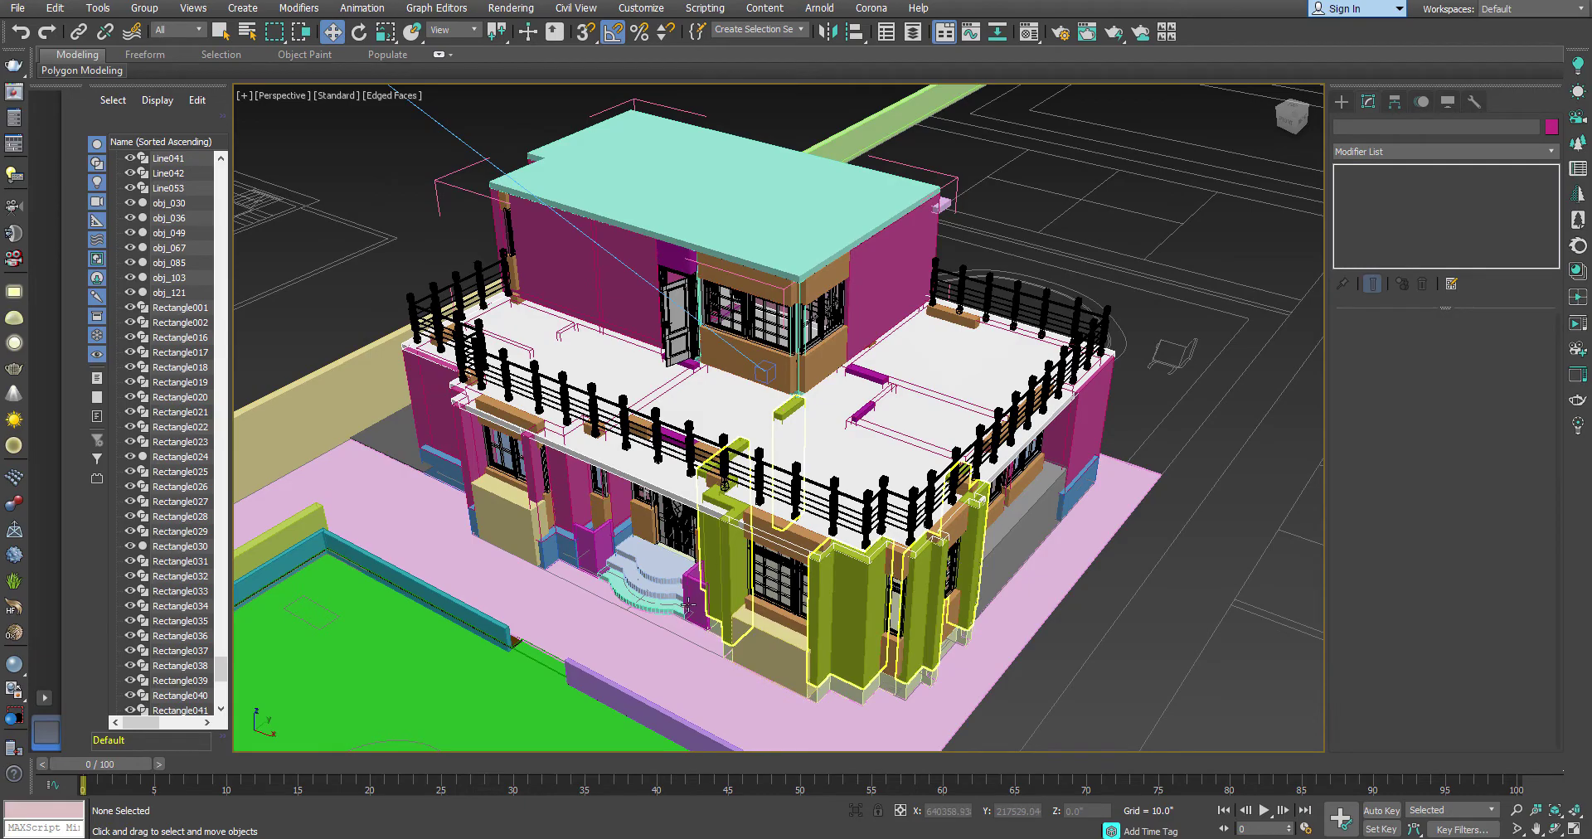
# - Examine the house's terrace, roof and facade from several angles and distances for viewport clipping problems
pyautogui.keyDown('alt'); pyautogui.moveTo(730, 598); pyautogui.dragTo(650, 572, button='middle'); pyautogui.keyUp('alt')
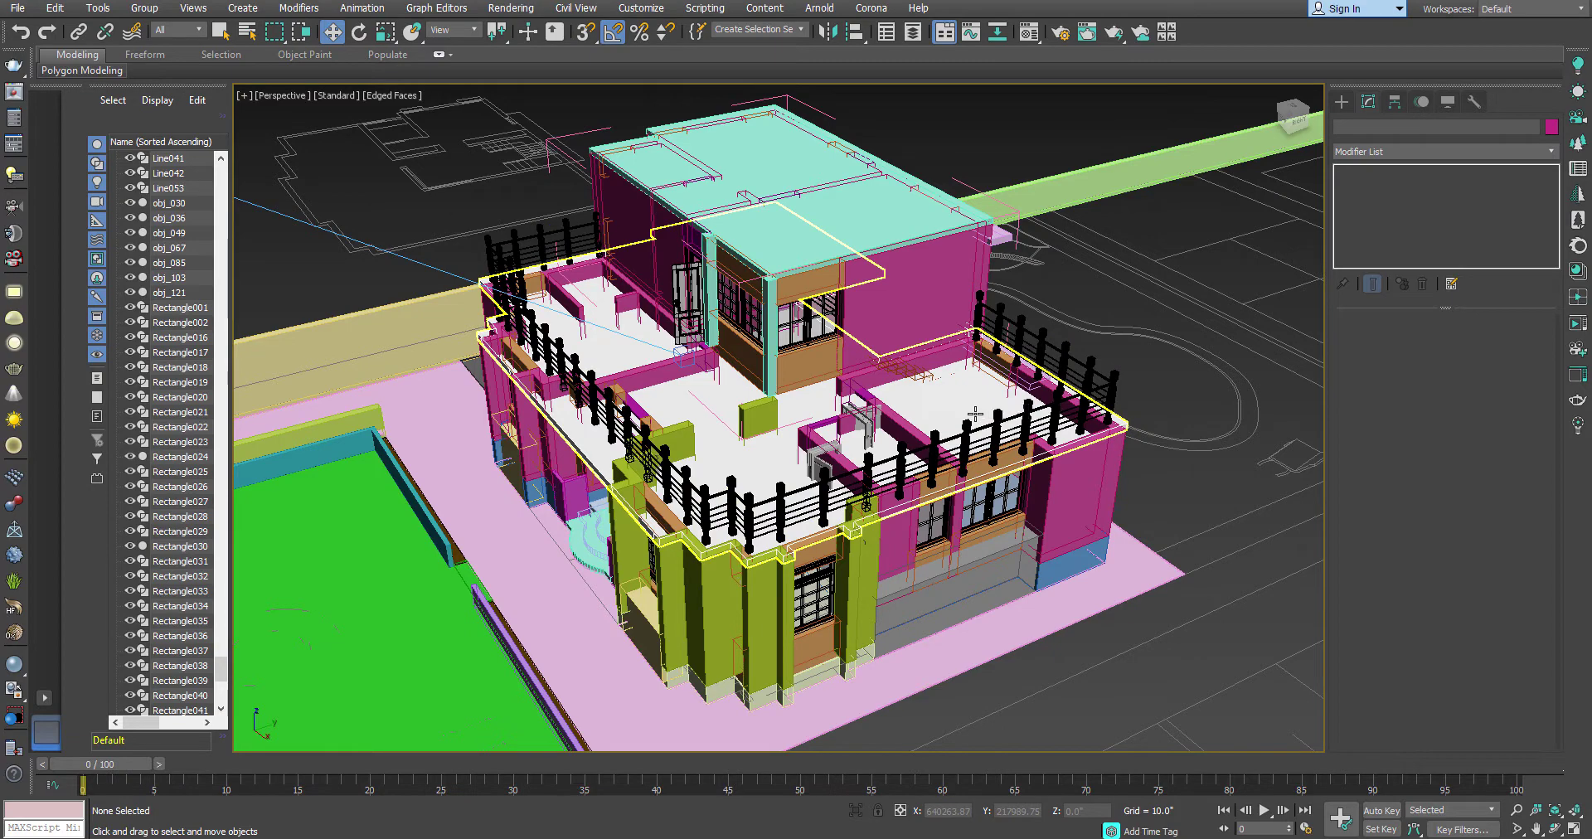
pyautogui.scroll(10, 917, 414)
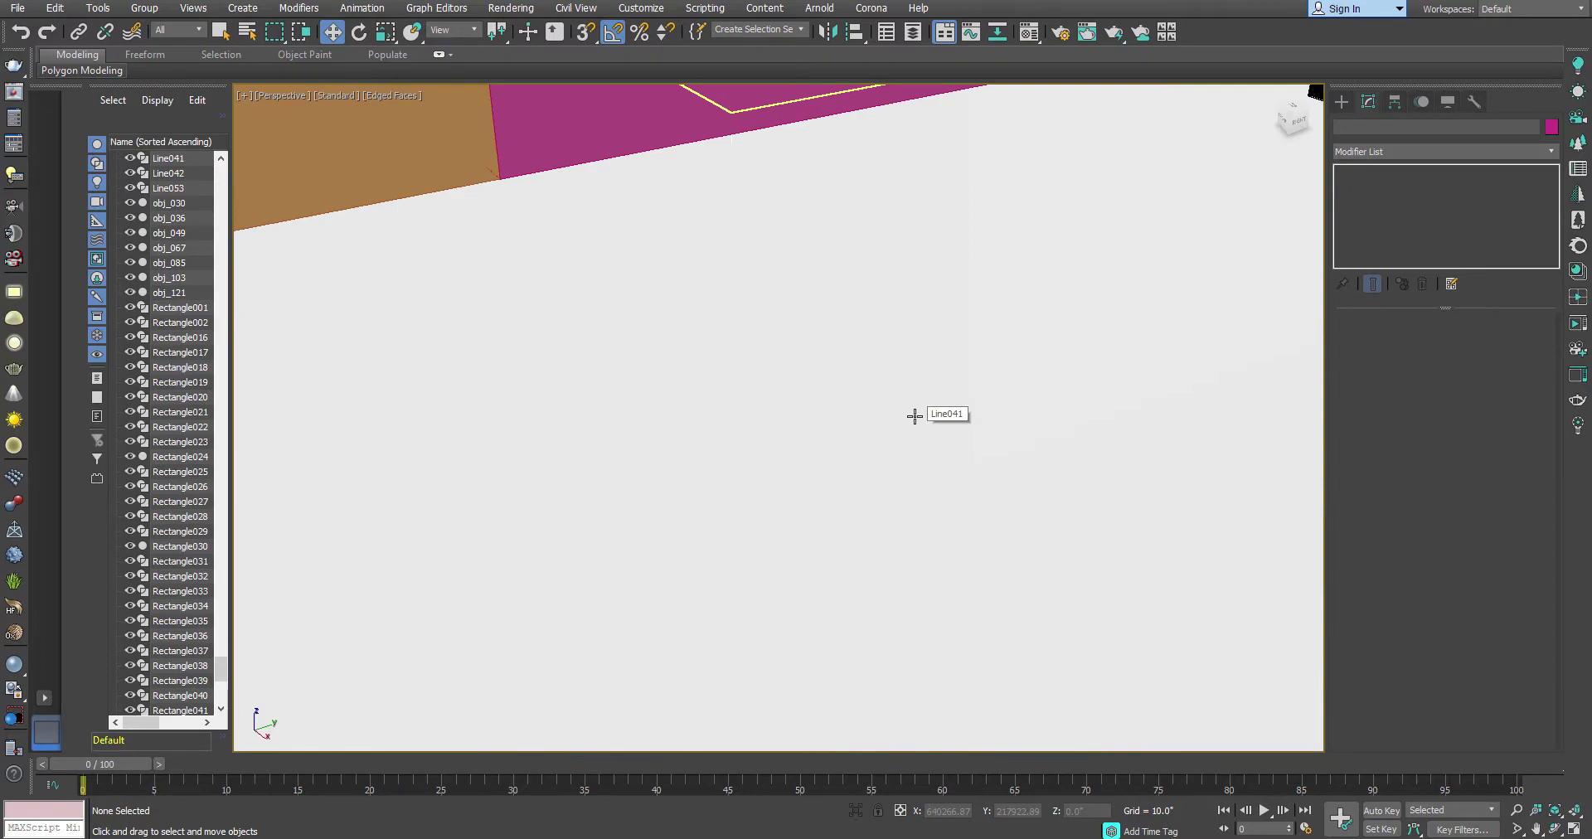
pyautogui.scroll(-10, 914, 416)
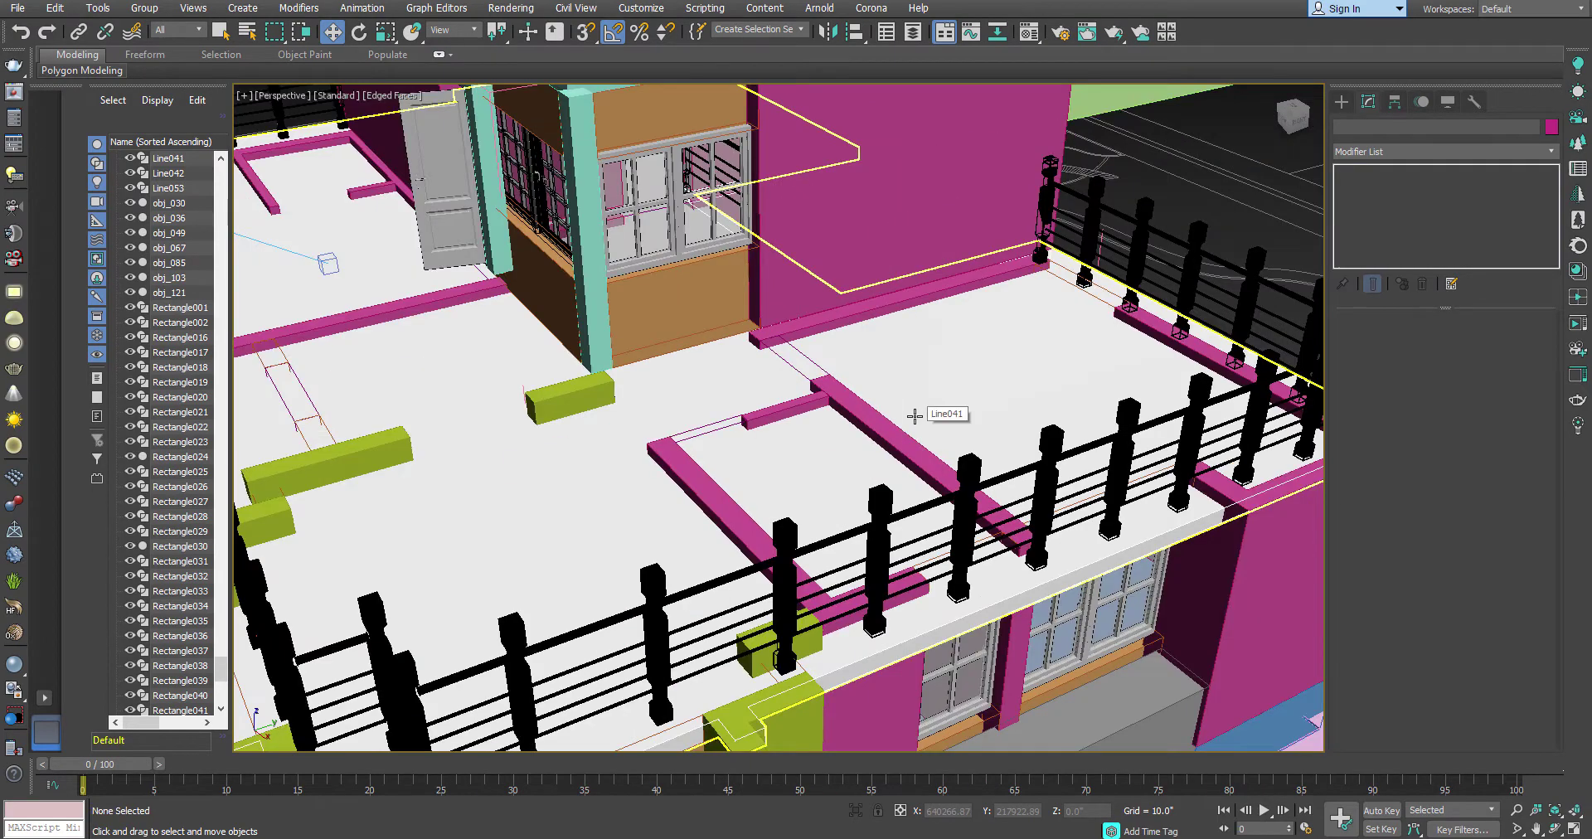
pyautogui.keyDown('alt'); pyautogui.moveTo(836, 470); pyautogui.dragTo(876, 463, button='middle'); pyautogui.keyUp('alt')
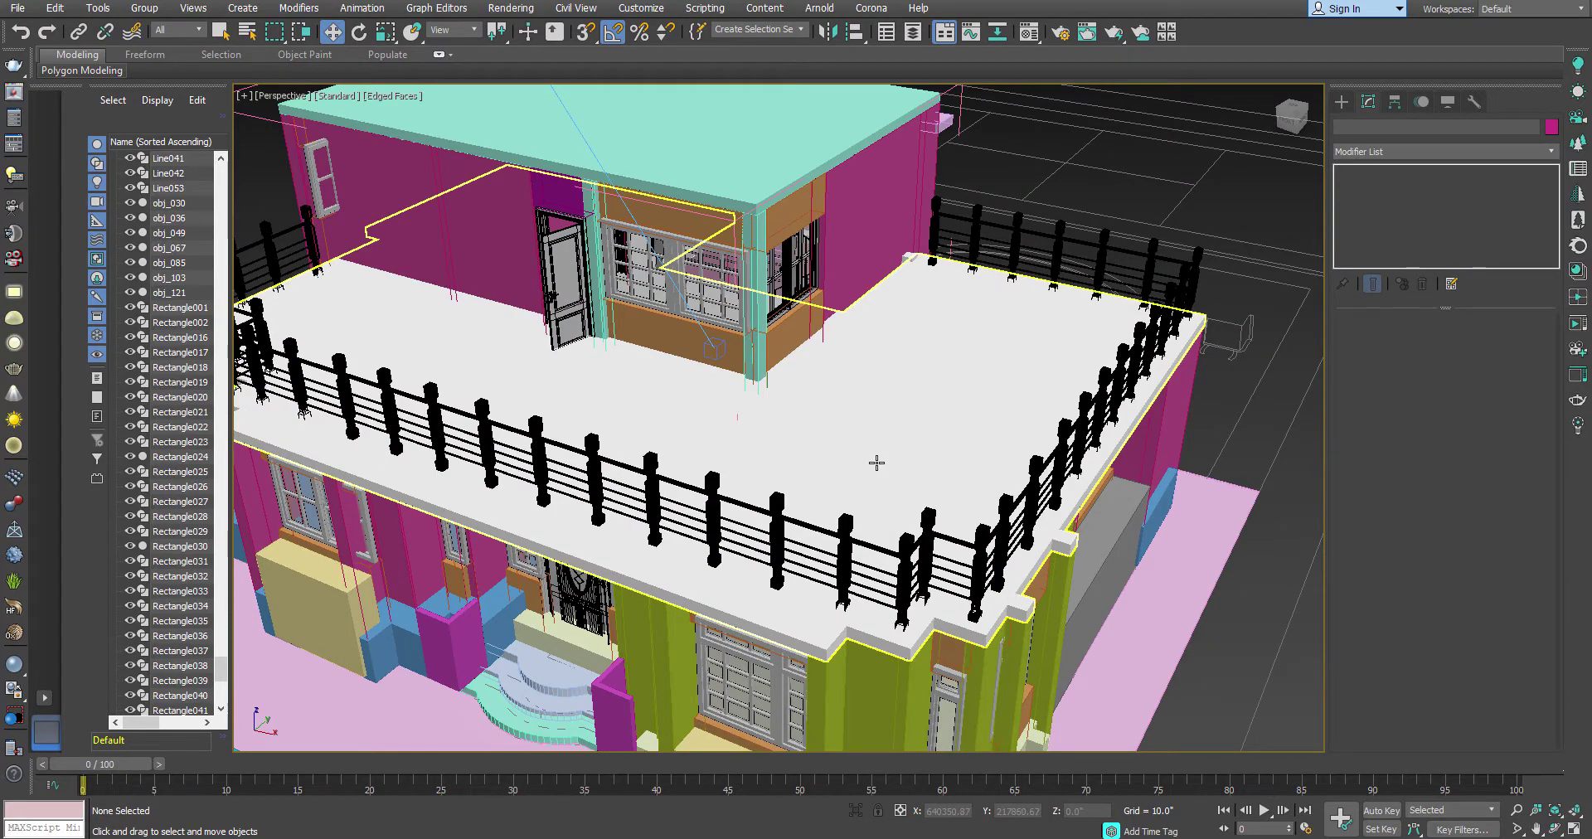
pyautogui.keyDown('alt'); pyautogui.moveTo(877, 463); pyautogui.dragTo(828, 451, button='middle'); pyautogui.keyUp('alt')
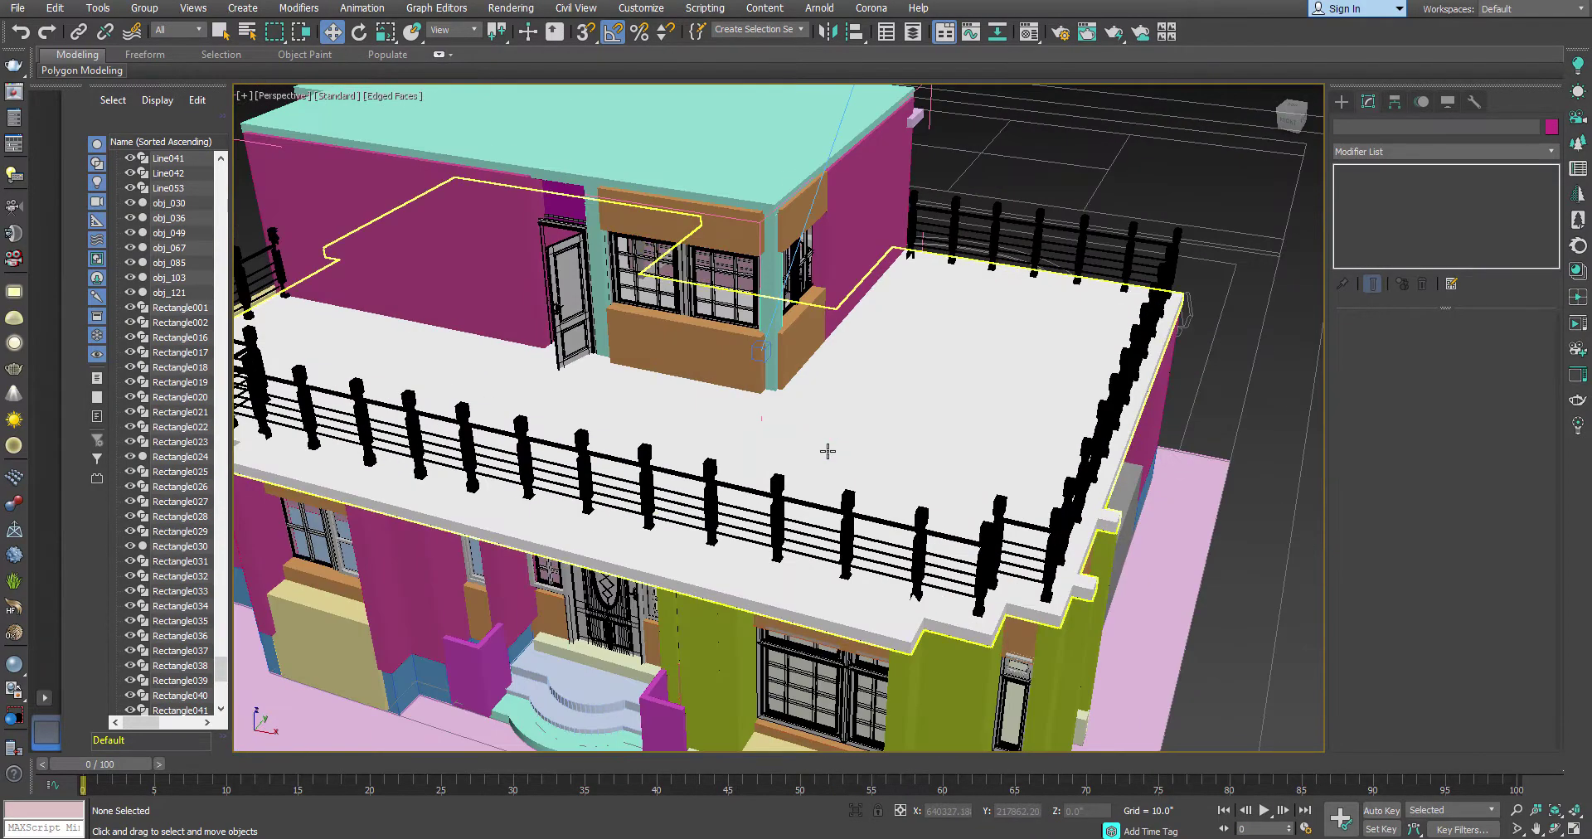
pyautogui.keyDown('alt'); pyautogui.moveTo(959, 491); pyautogui.dragTo(886, 502, button='middle'); pyautogui.keyUp('alt')
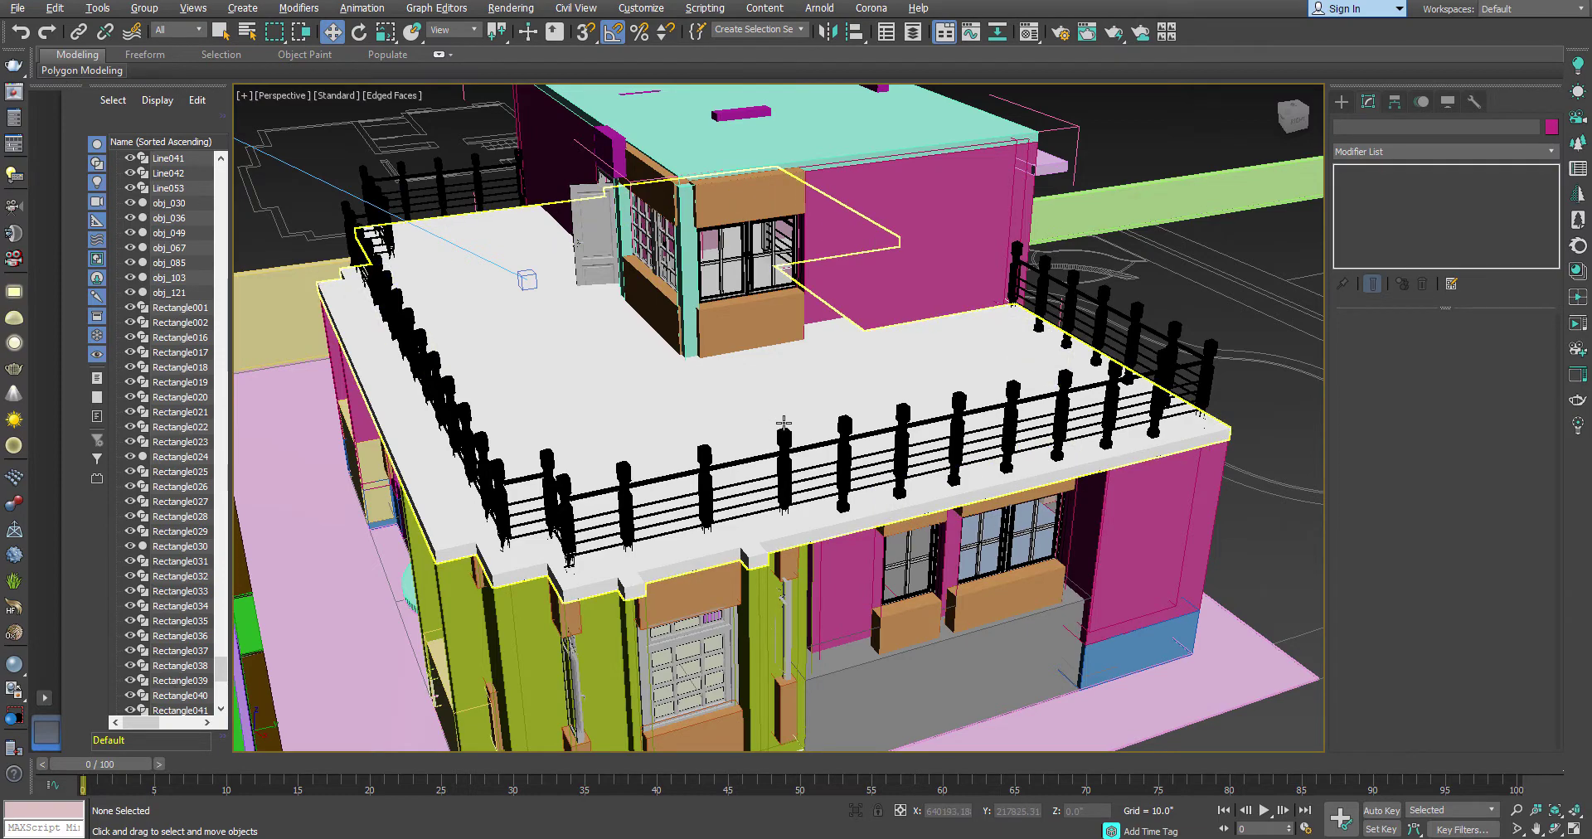
pyautogui.scroll(-10, 783, 423)
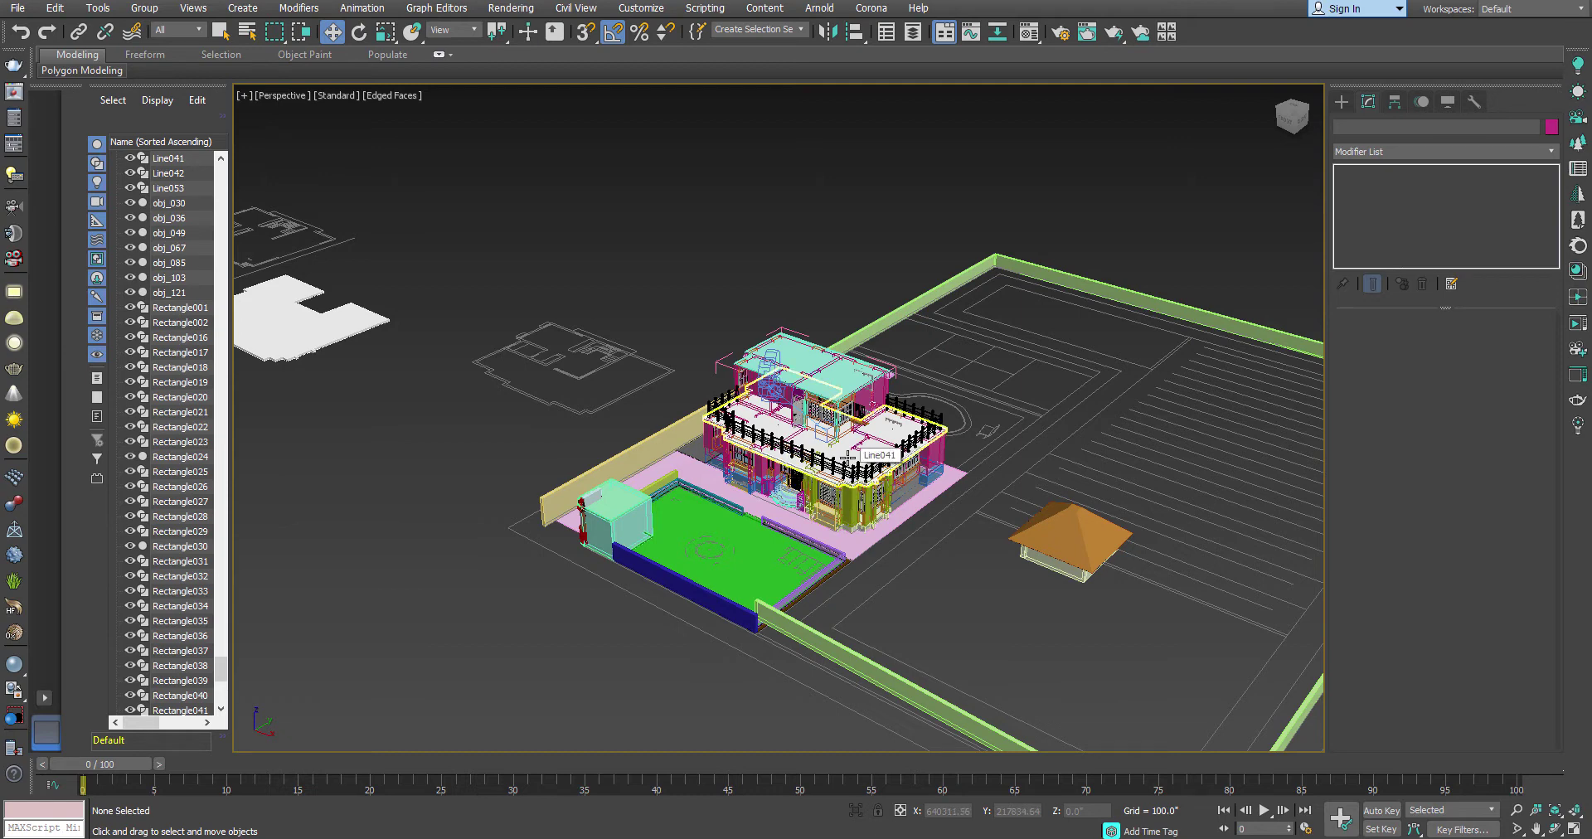
pyautogui.scroll(4, 908, 495)
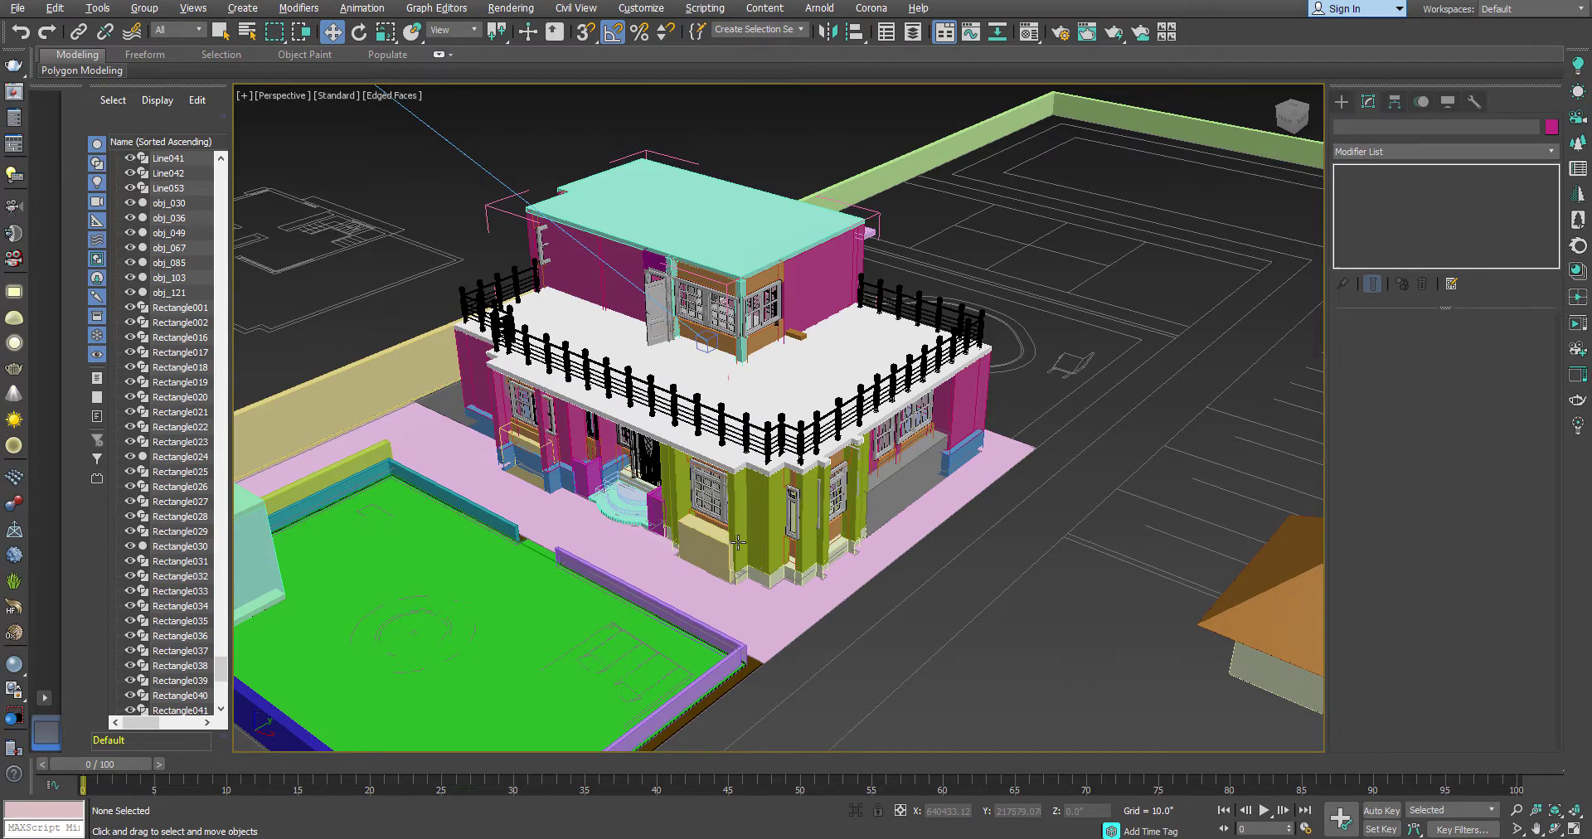
pyautogui.scroll(3, 771, 531)
pyautogui.scroll(5, 768, 546)
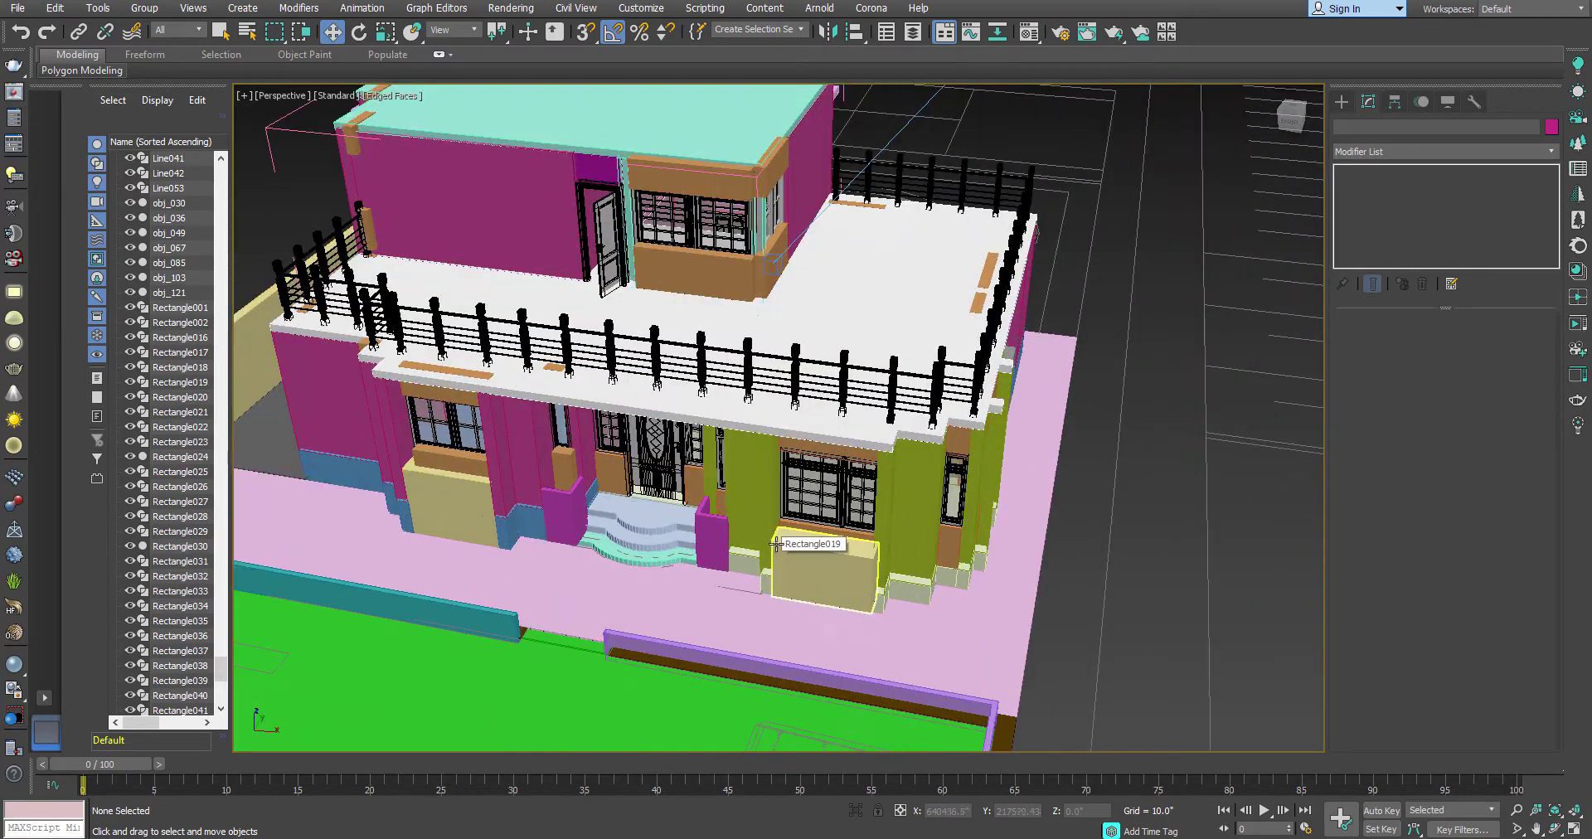
pyautogui.keyDown('alt'); pyautogui.moveTo(824, 552); pyautogui.dragTo(786, 290, button='middle'); pyautogui.keyUp('alt')
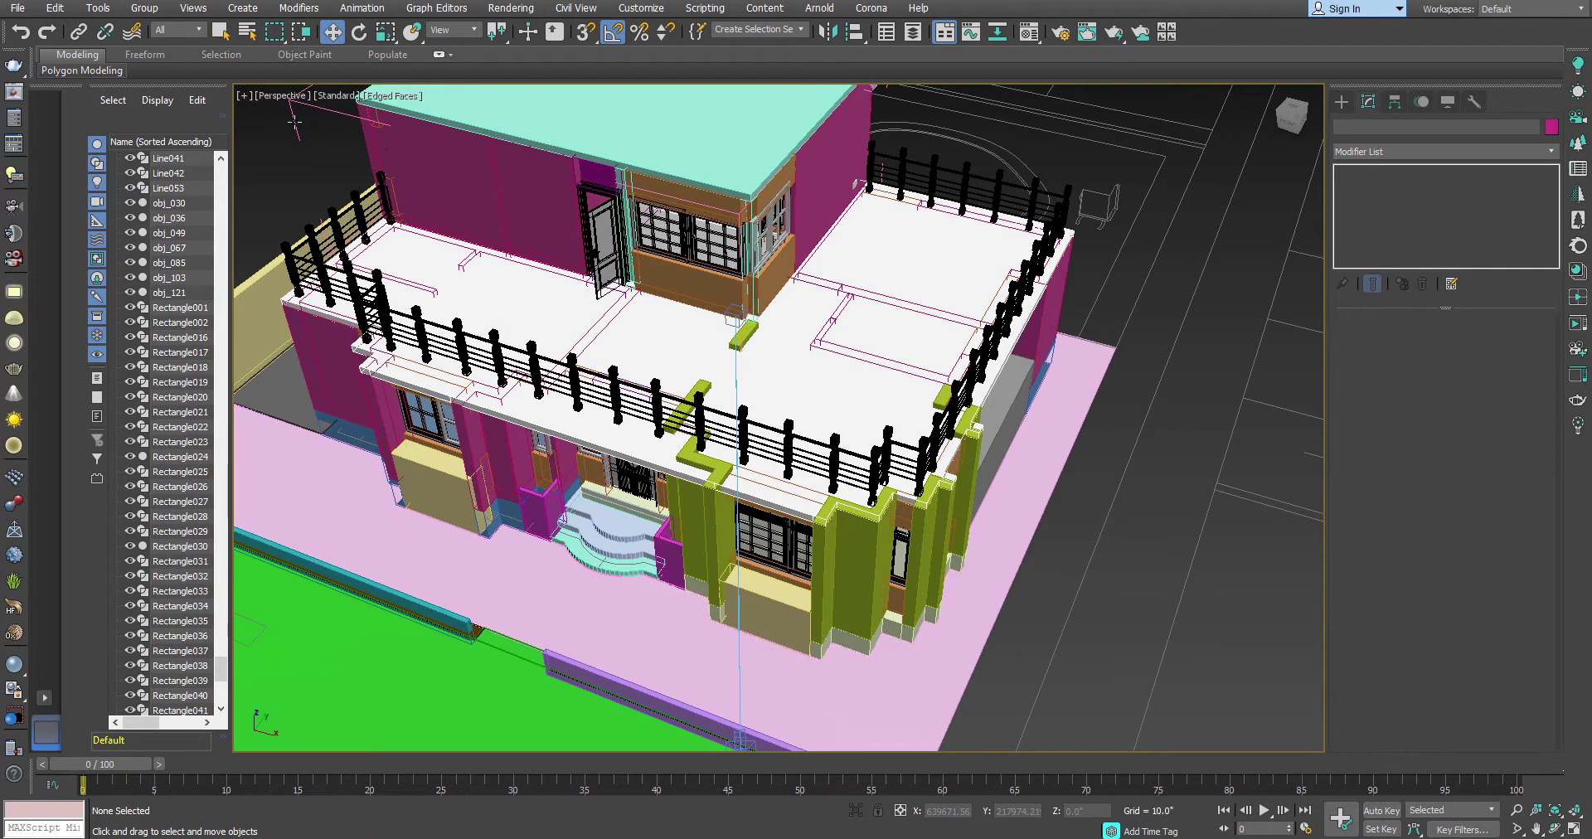
# - Enable Viewport Clipping for the Perspective view and check the terrace and walls from another angle
pyautogui.click(266, 96)
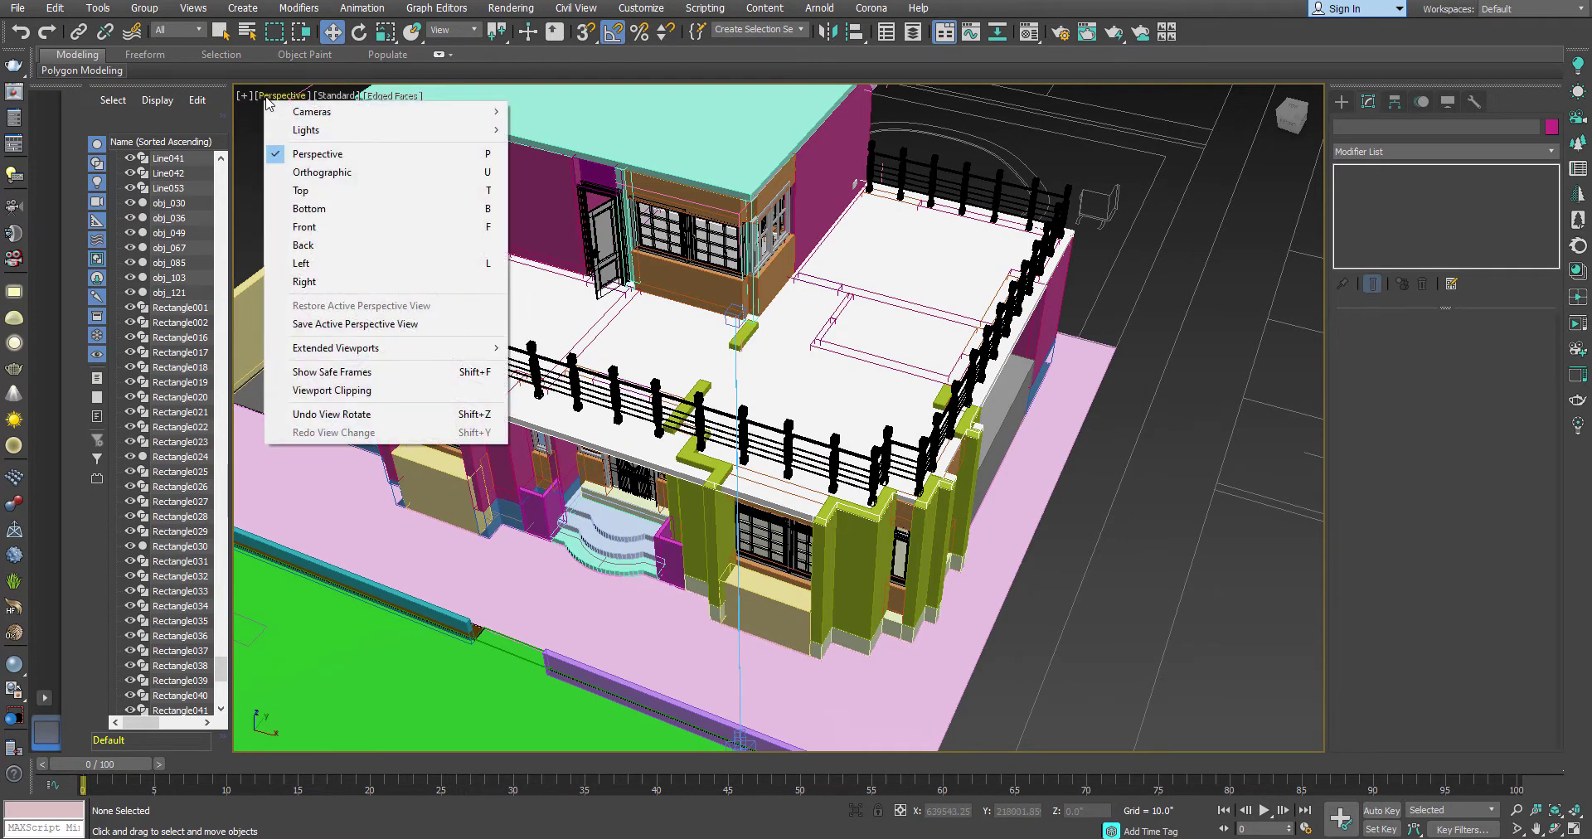
pyautogui.click(331, 391)
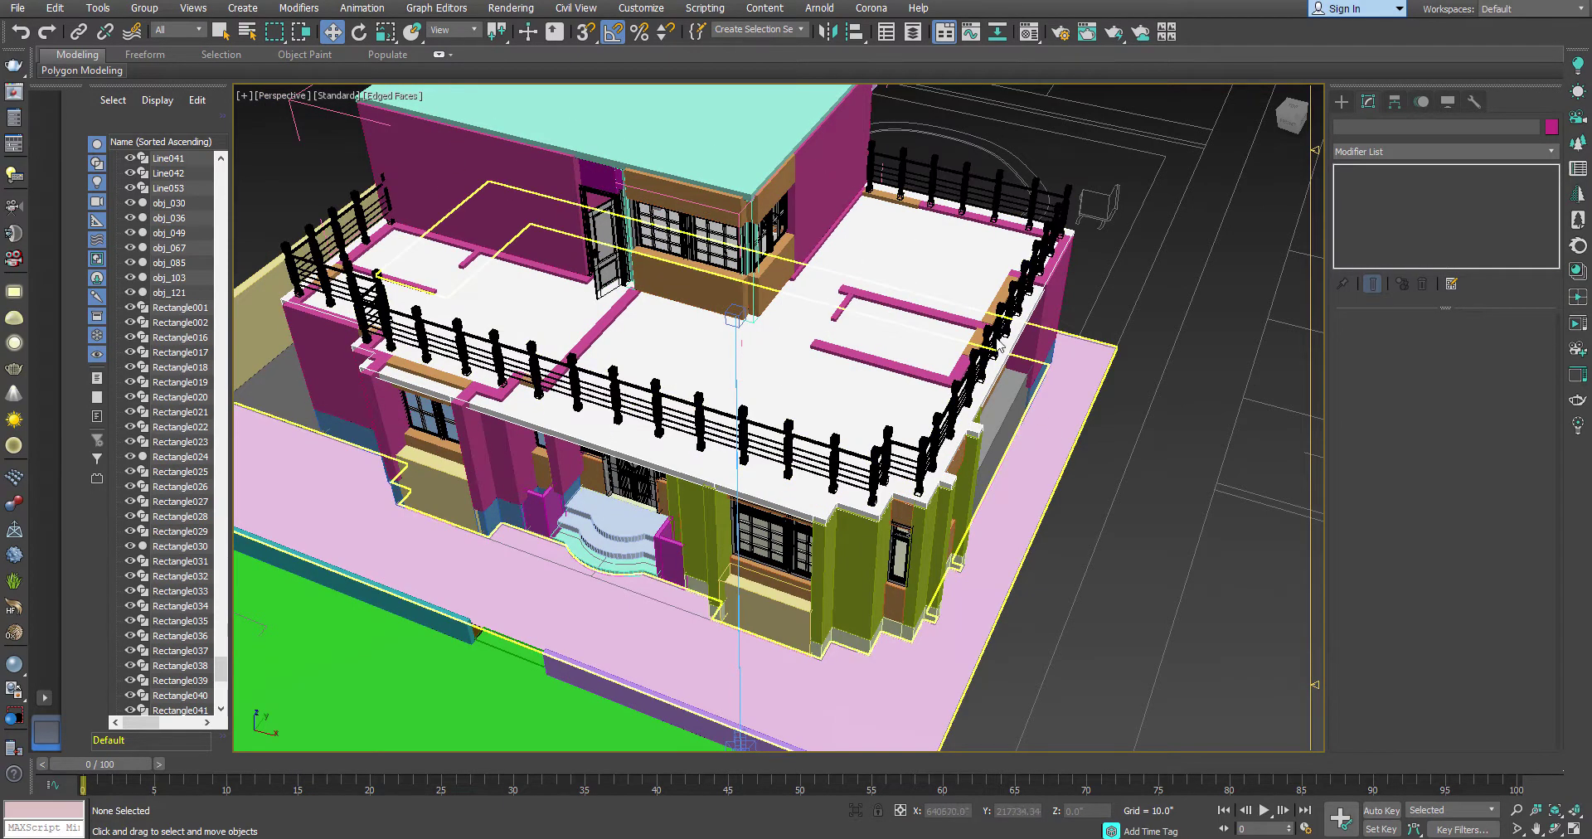
pyautogui.keyDown('alt'); pyautogui.moveTo(857, 427); pyautogui.dragTo(1071, 610, button='middle'); pyautogui.keyUp('alt')
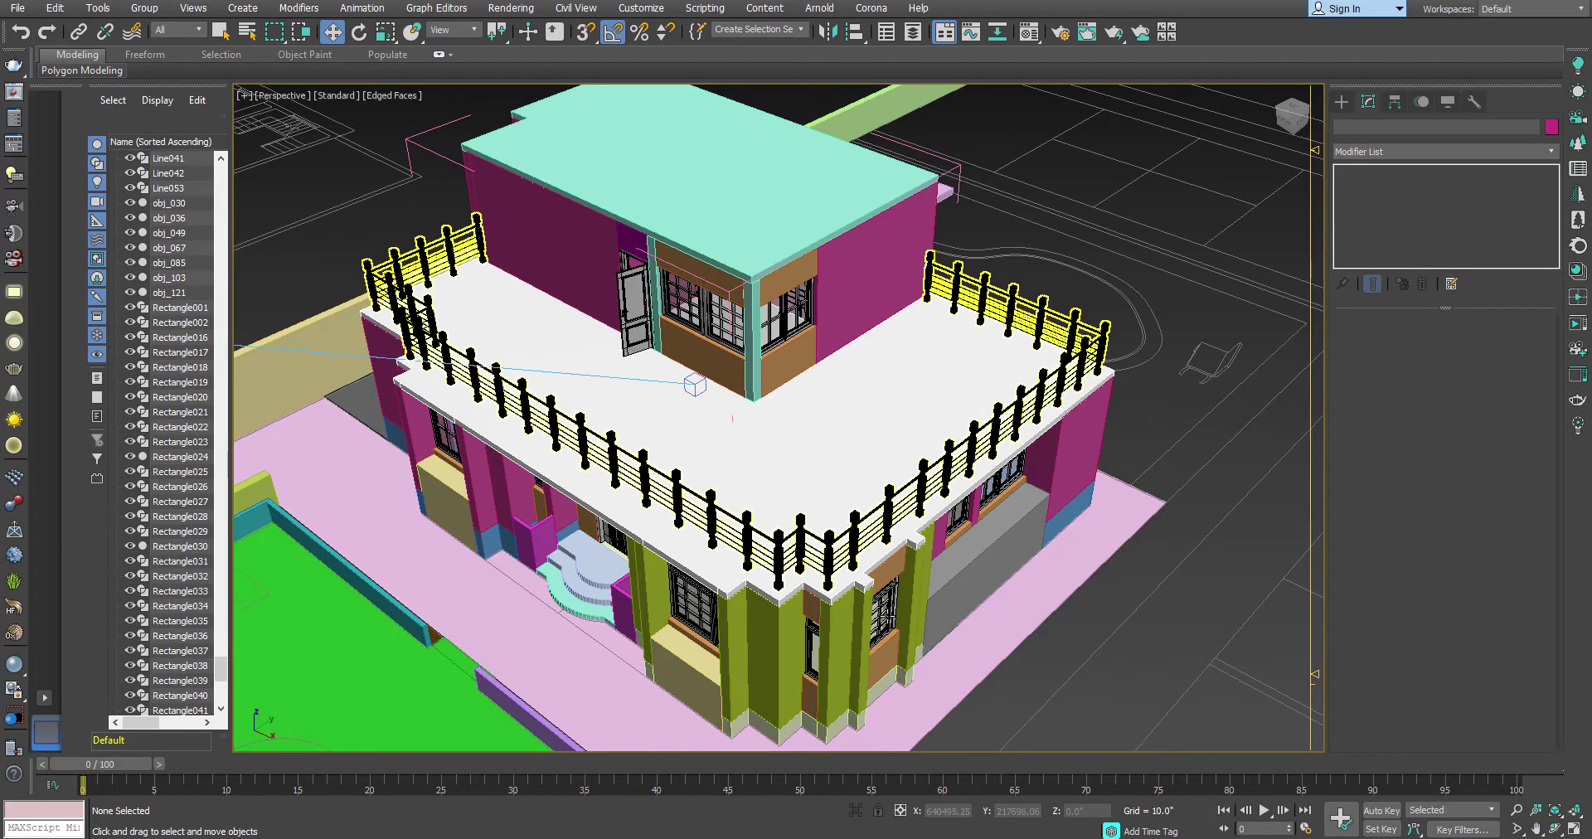
pyautogui.moveTo(716, 554)
pyautogui.keyDown('alt'); pyautogui.mouseDown(button='middle')
pyautogui.moveTo(676, 533)
pyautogui.moveTo(746, 549)
pyautogui.moveTo(708, 532)
pyautogui.moveTo(707, 549)
pyautogui.moveTo(1082, 397)
pyautogui.moveTo(687, 537)
pyautogui.moveTo(731, 538)
pyautogui.mouseUp(button='middle'); pyautogui.keyUp('alt')
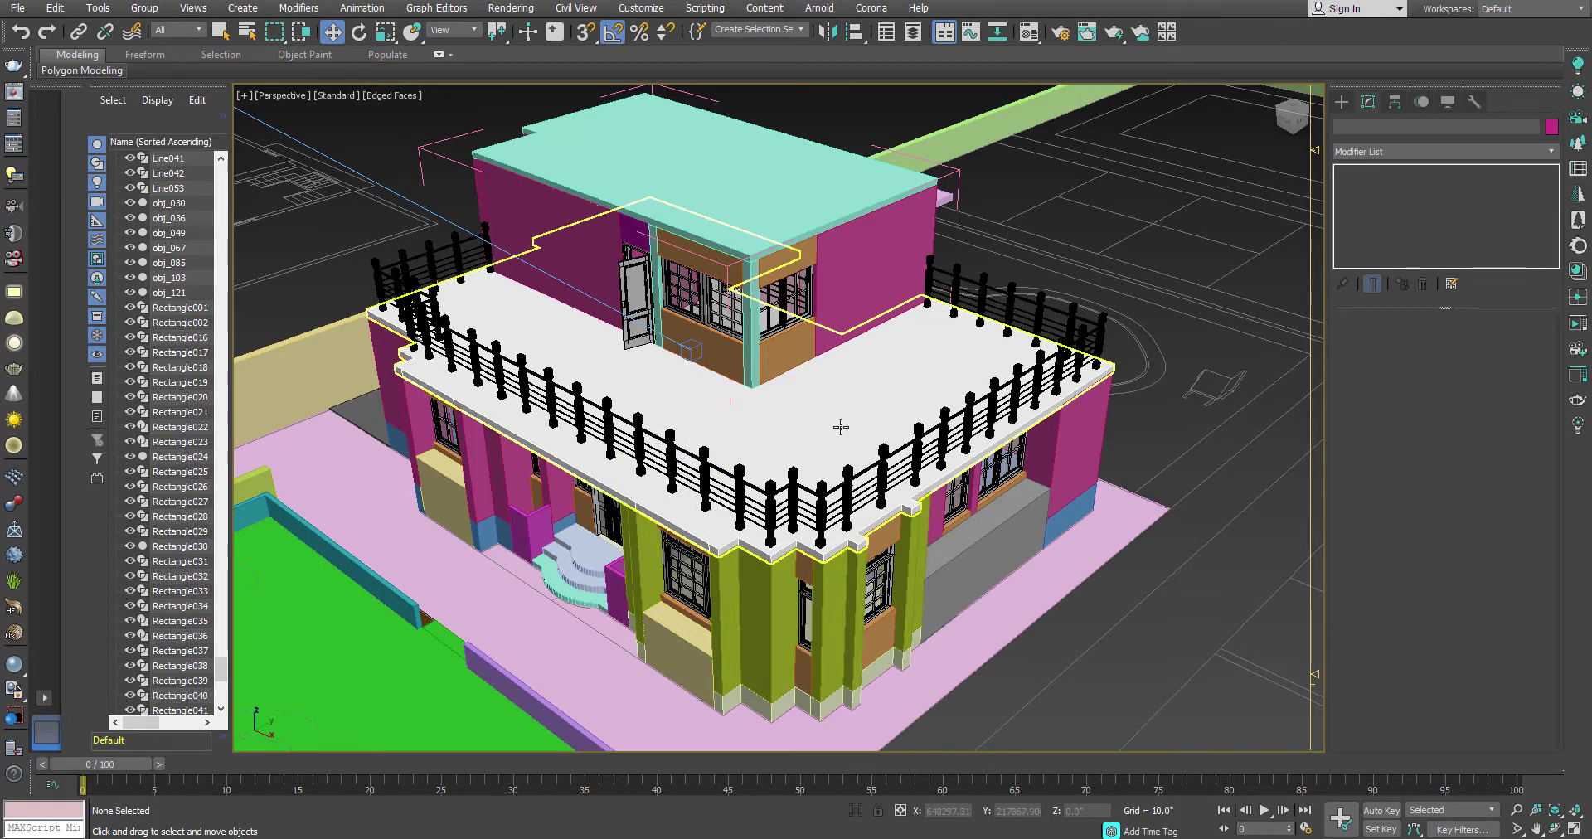
# - Select Camera001 beyond the terrace side of the house and enable manual clipping for it
pyautogui.scroll(-10, 841, 427)
pyautogui.keyDown('alt'); pyautogui.moveTo(949, 491); pyautogui.dragTo(883, 477, button='middle'); pyautogui.keyUp('alt')
pyautogui.scroll(3, 998, 479)
pyautogui.keyDown('alt'); pyautogui.moveTo(982, 484); pyautogui.dragTo(982, 481, button='middle'); pyautogui.keyUp('alt')
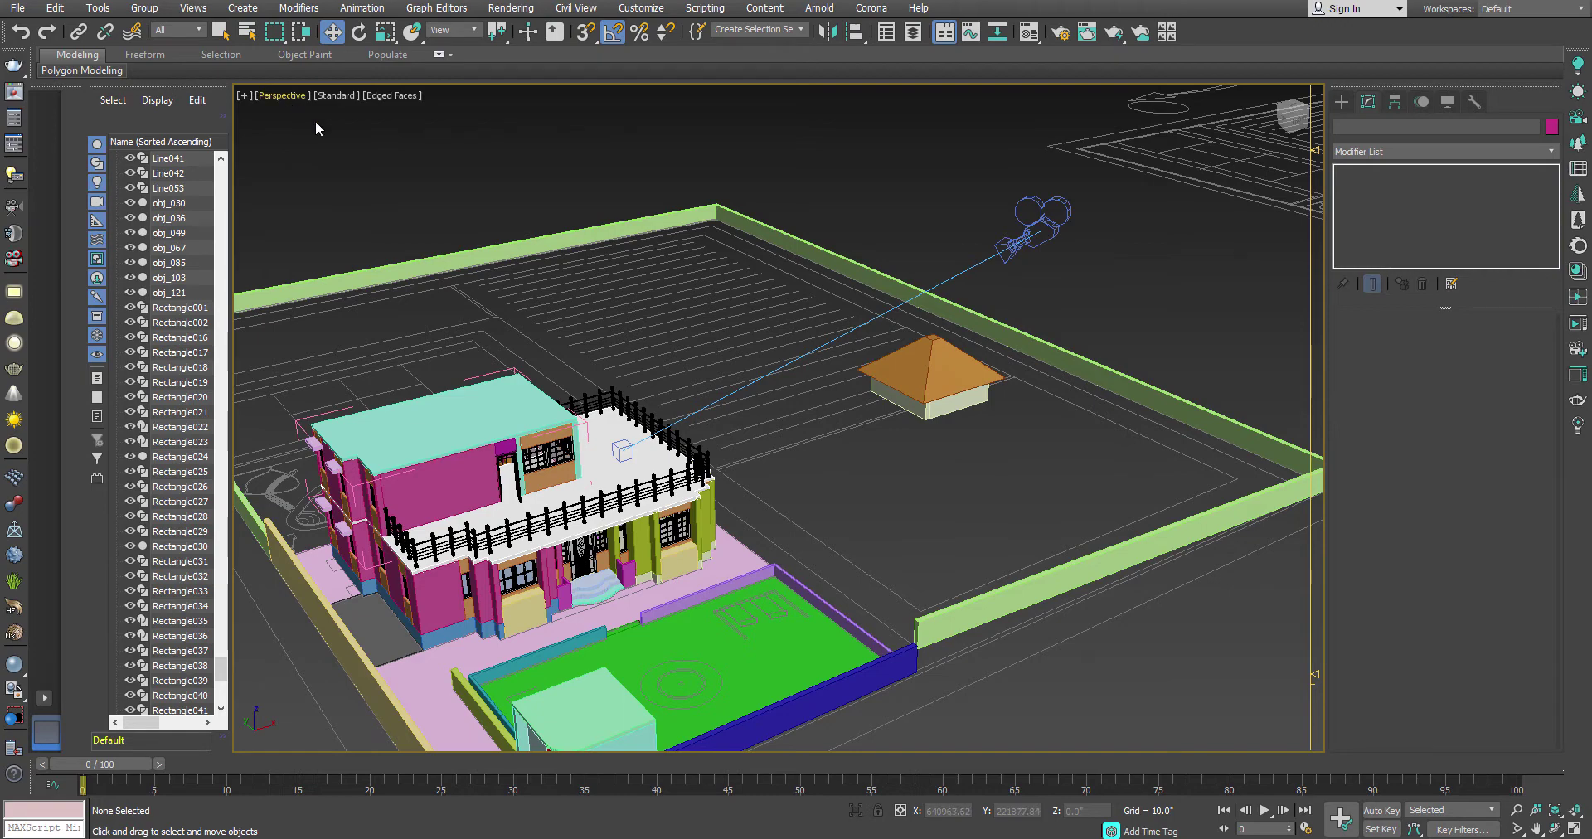
pyautogui.click(1013, 253)
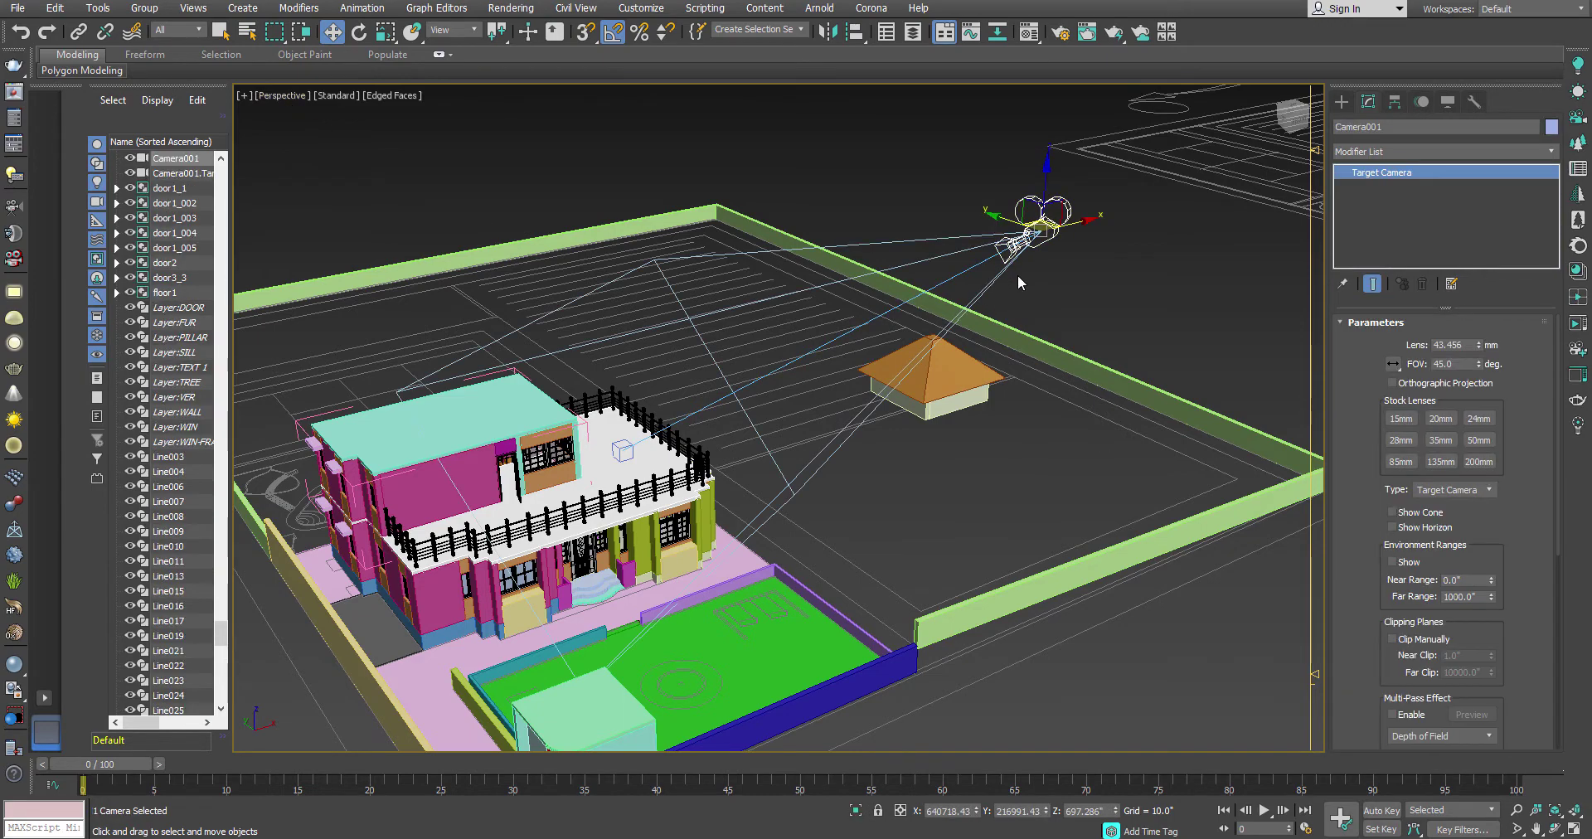
pyautogui.keyDown('alt'); pyautogui.moveTo(930, 450); pyautogui.dragTo(893, 451, button='middle'); pyautogui.keyUp('alt')
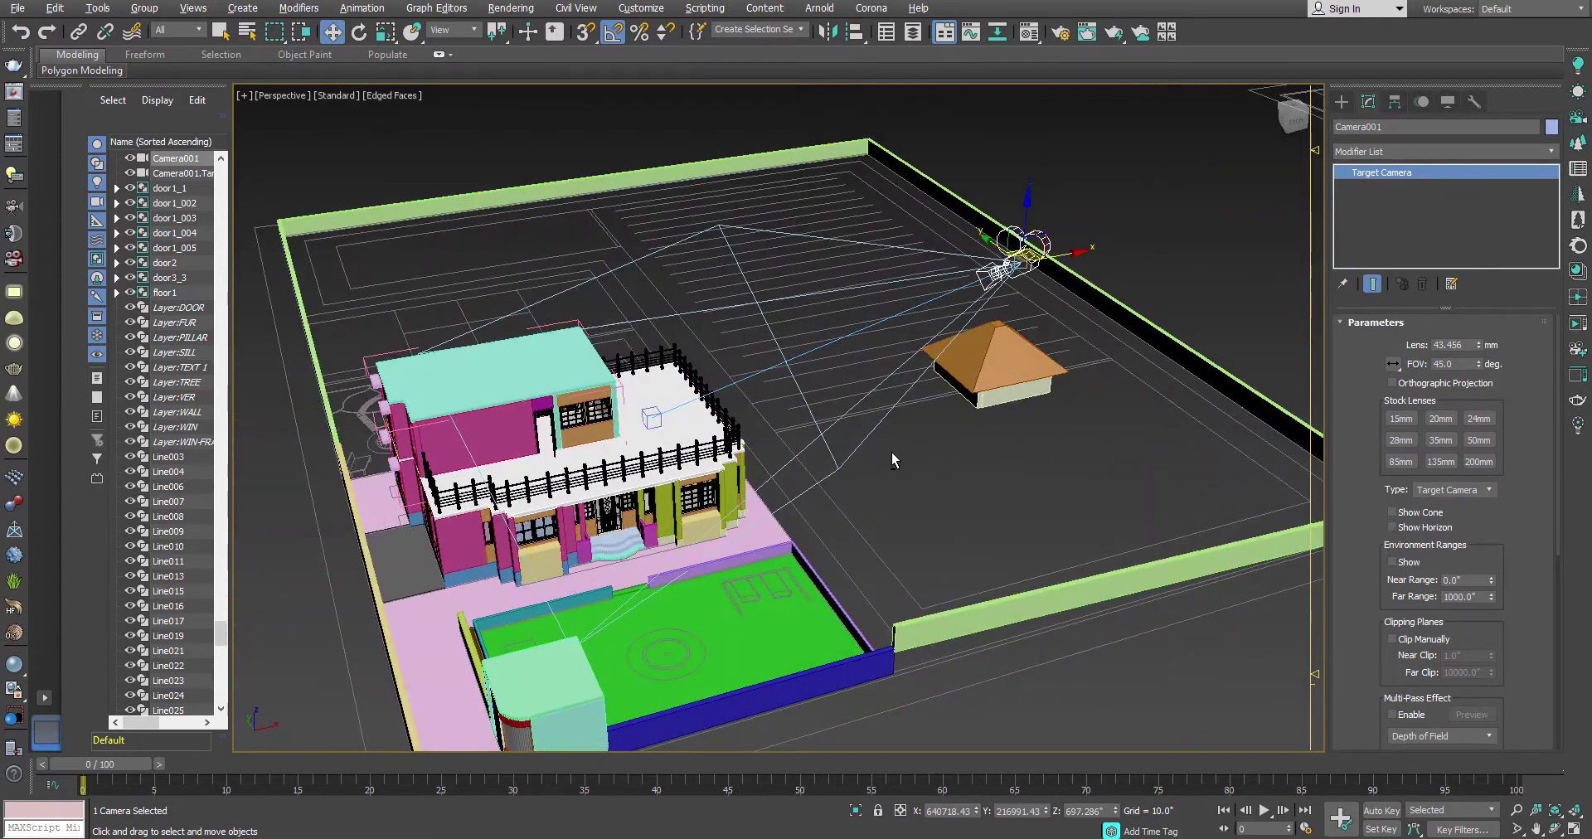
pyautogui.click(1393, 639)
# - Examine how far the camera's clipping planes reach around the site from several angles and distances
pyautogui.scroll(-5, 616, 466)
pyautogui.scroll(-4, 616, 466)
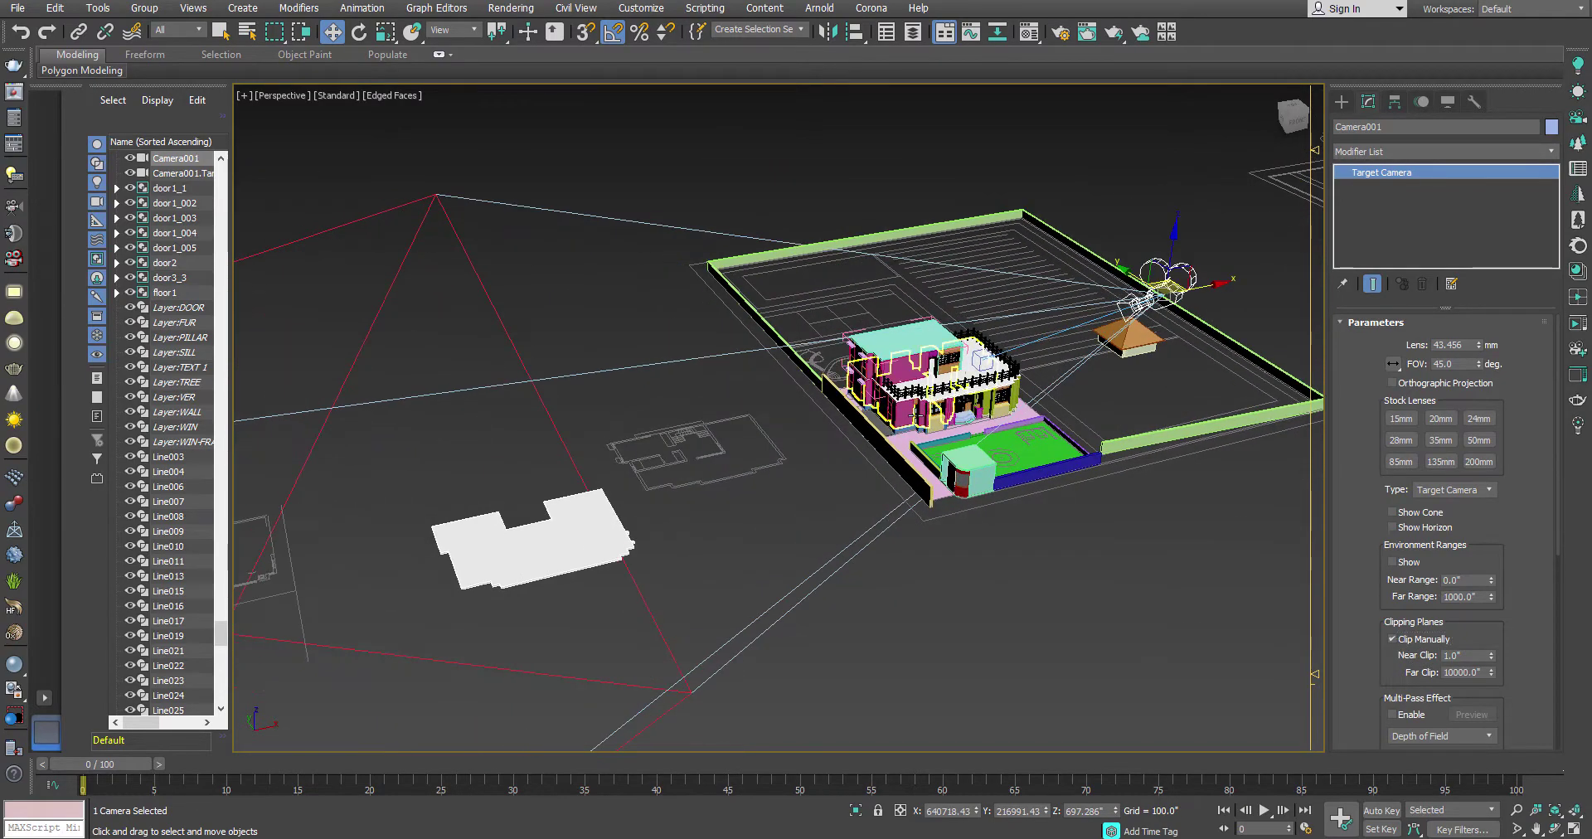
pyautogui.keyDown('alt'); pyautogui.moveTo(893, 451); pyautogui.dragTo(813, 467, button='middle'); pyautogui.keyUp('alt')
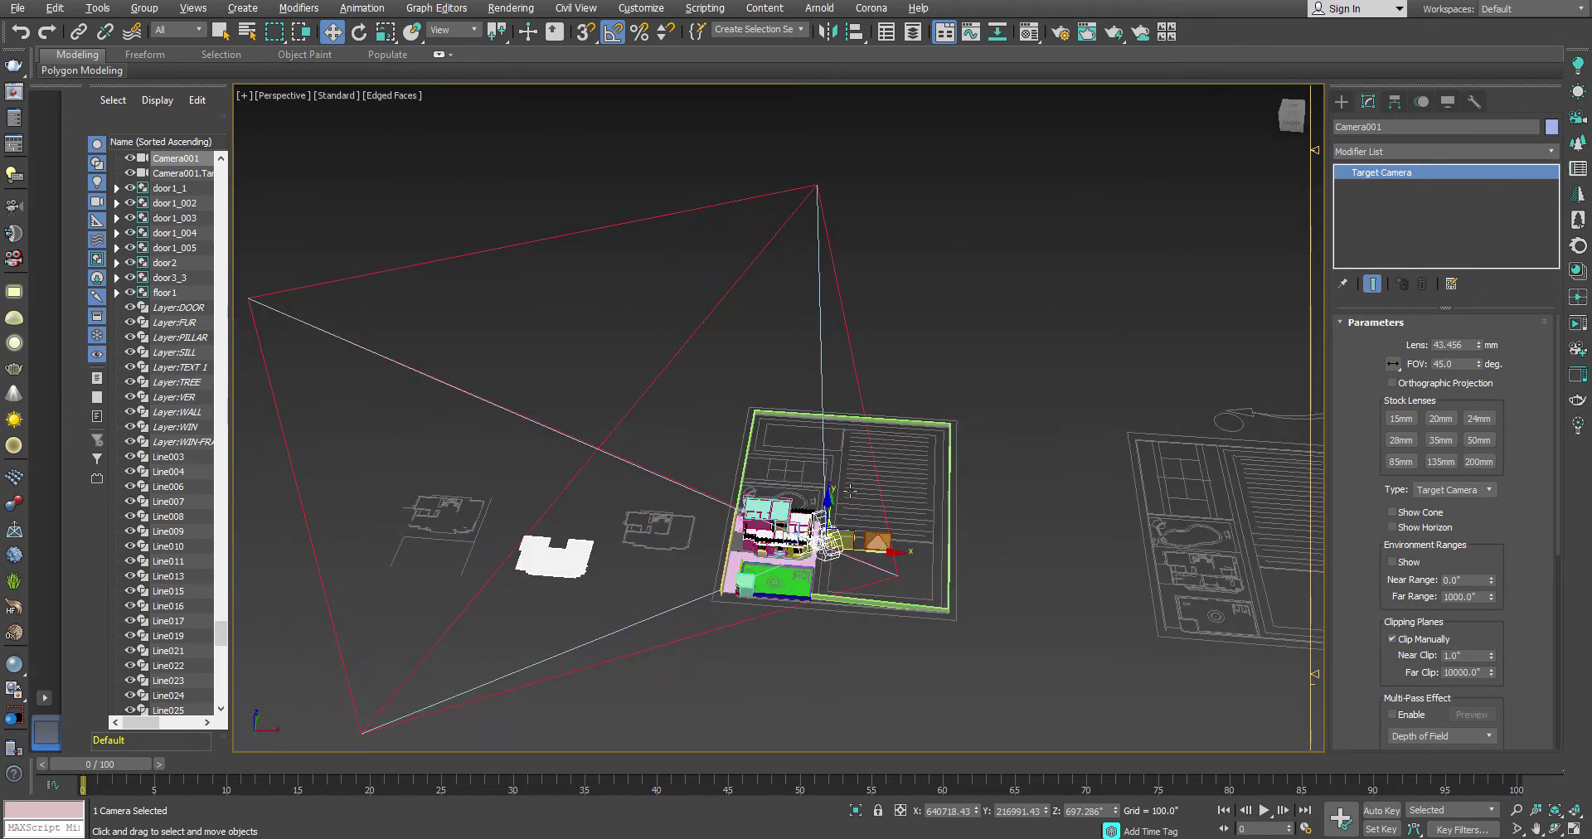
pyautogui.keyDown('alt'); pyautogui.moveTo(668, 355); pyautogui.dragTo(723, 348, button='middle'); pyautogui.keyUp('alt')
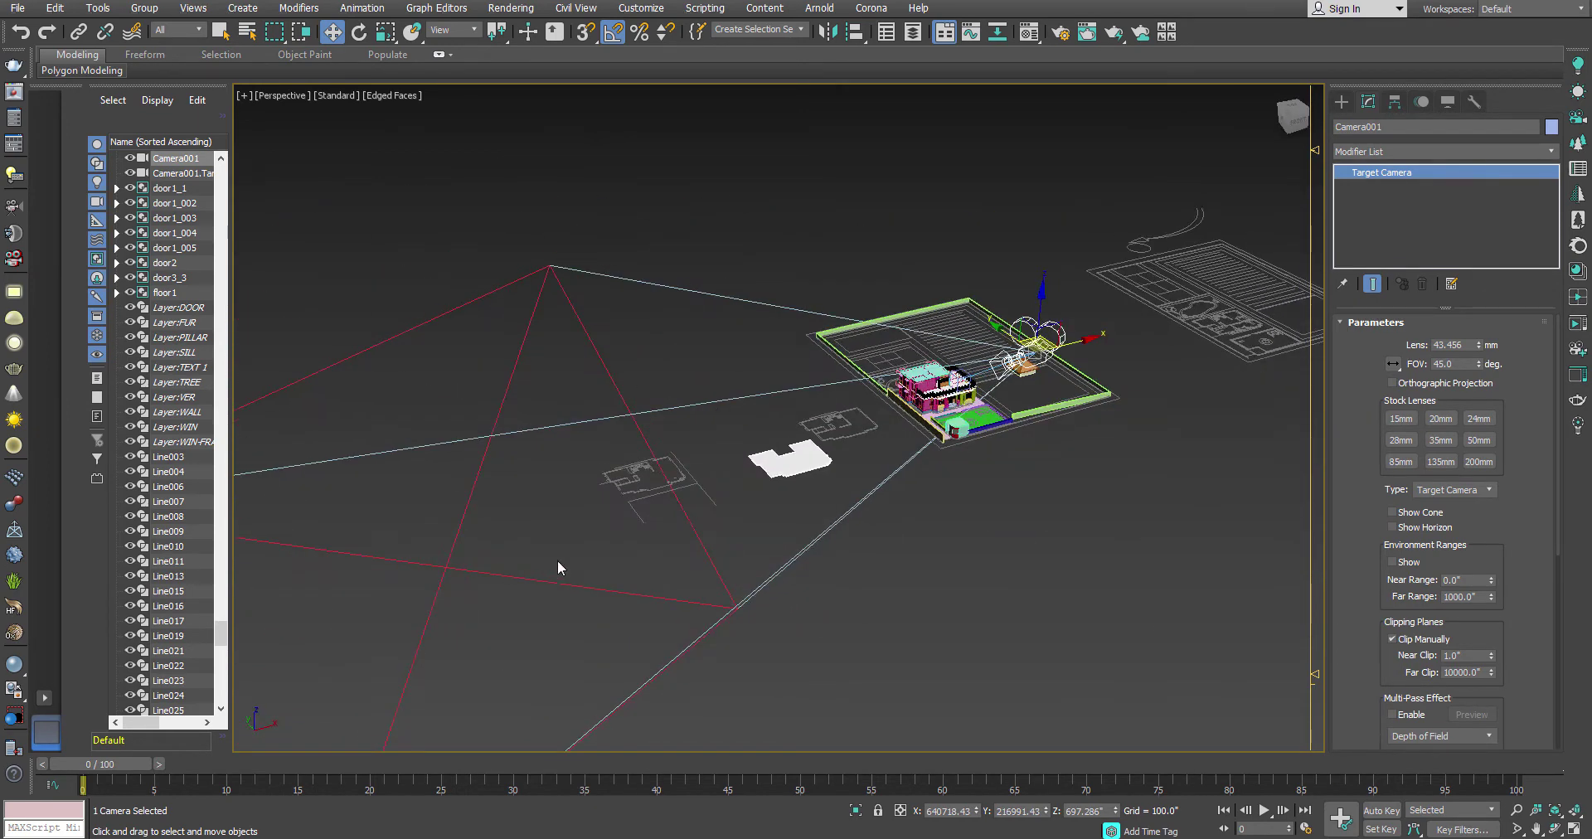
pyautogui.scroll(3, 1070, 411)
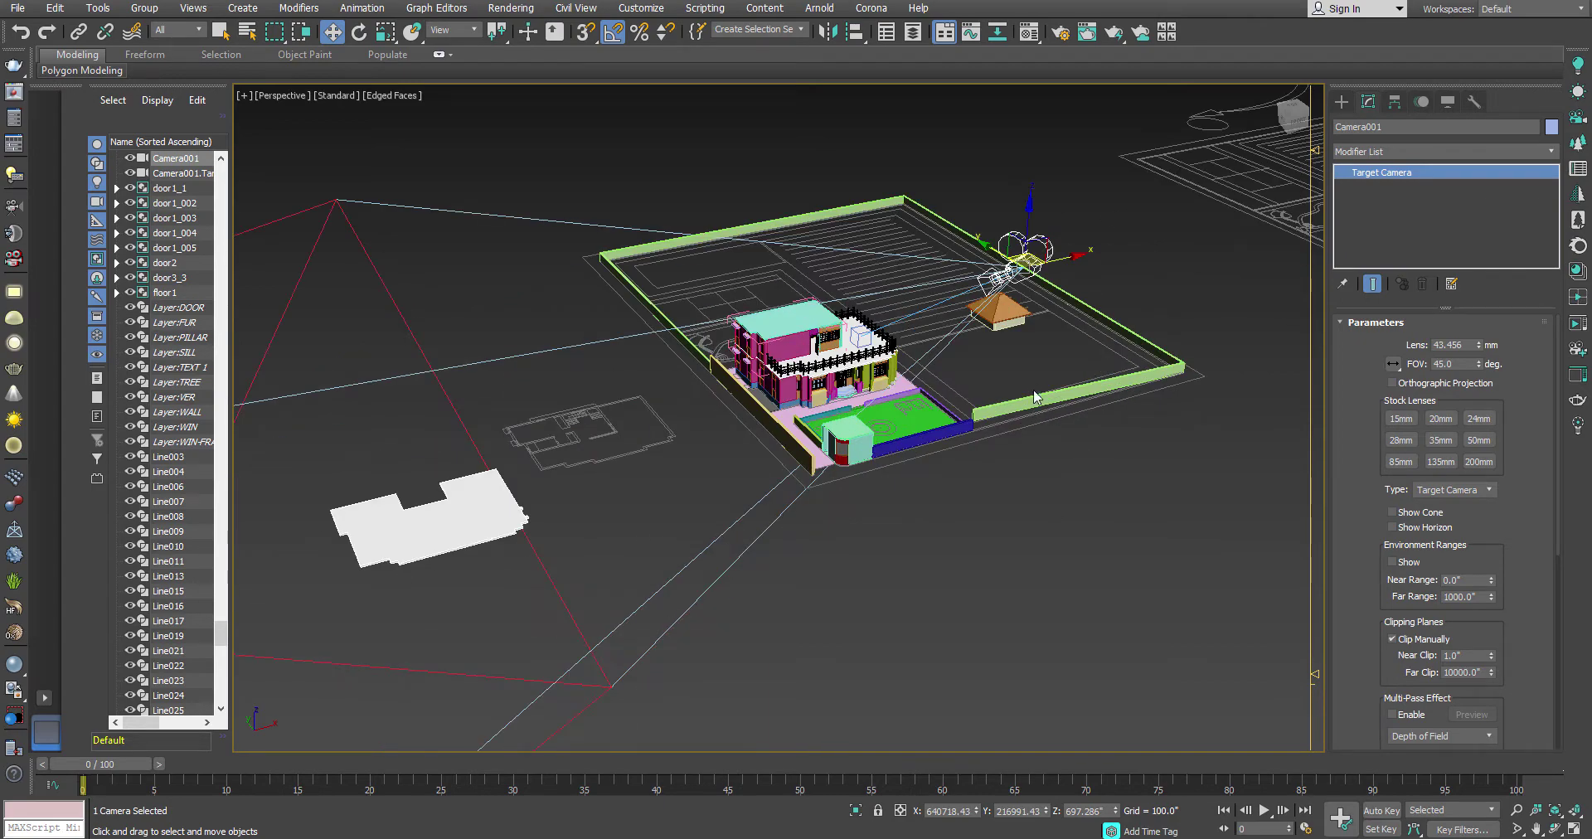
pyautogui.scroll(6, 1029, 394)
pyautogui.scroll(-10, 817, 518)
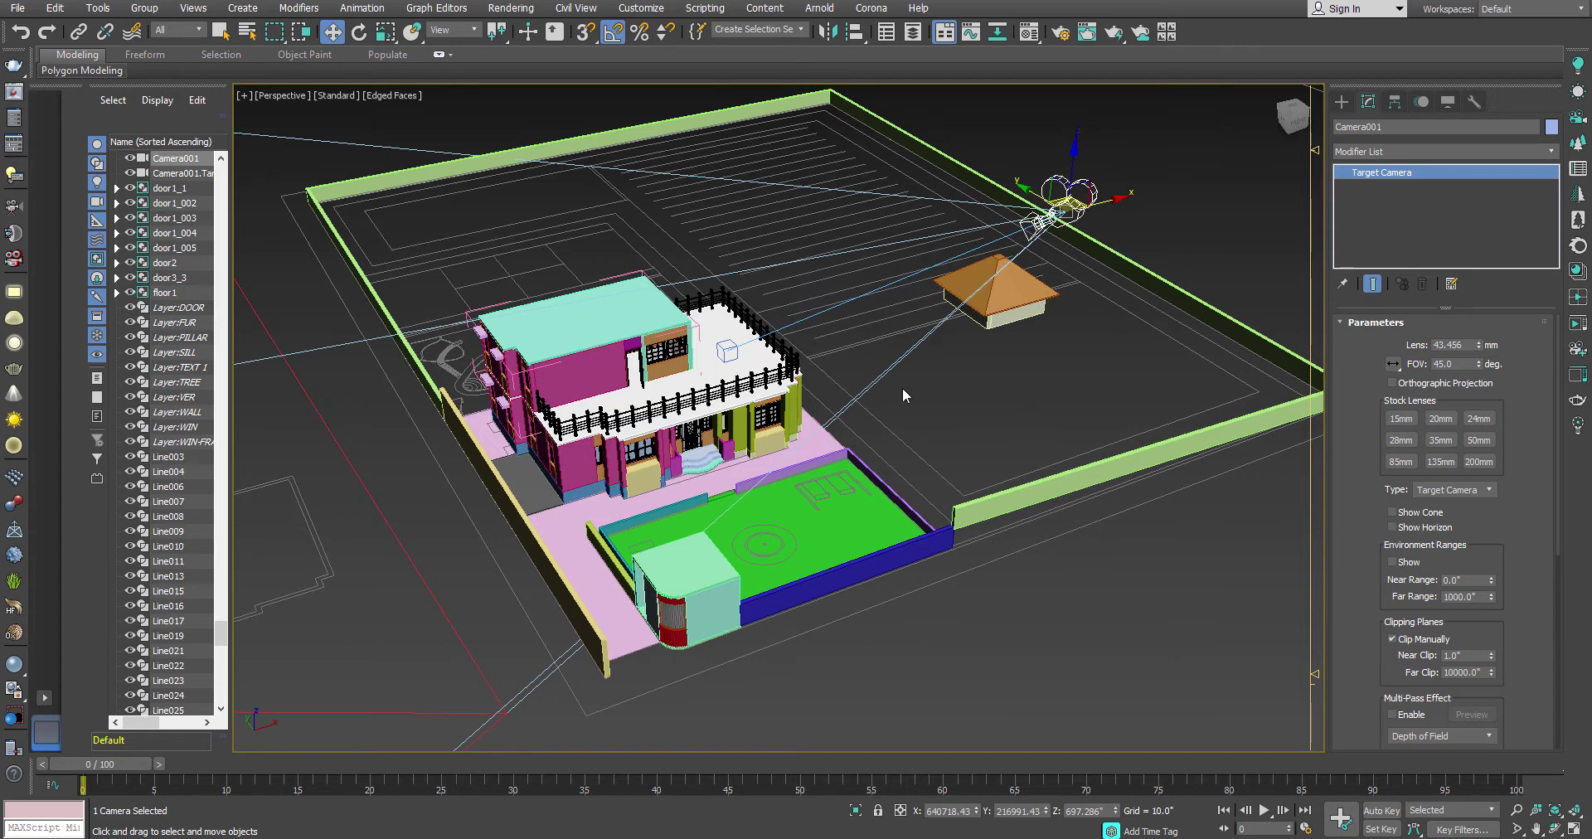
pyautogui.scroll(-2, 903, 386)
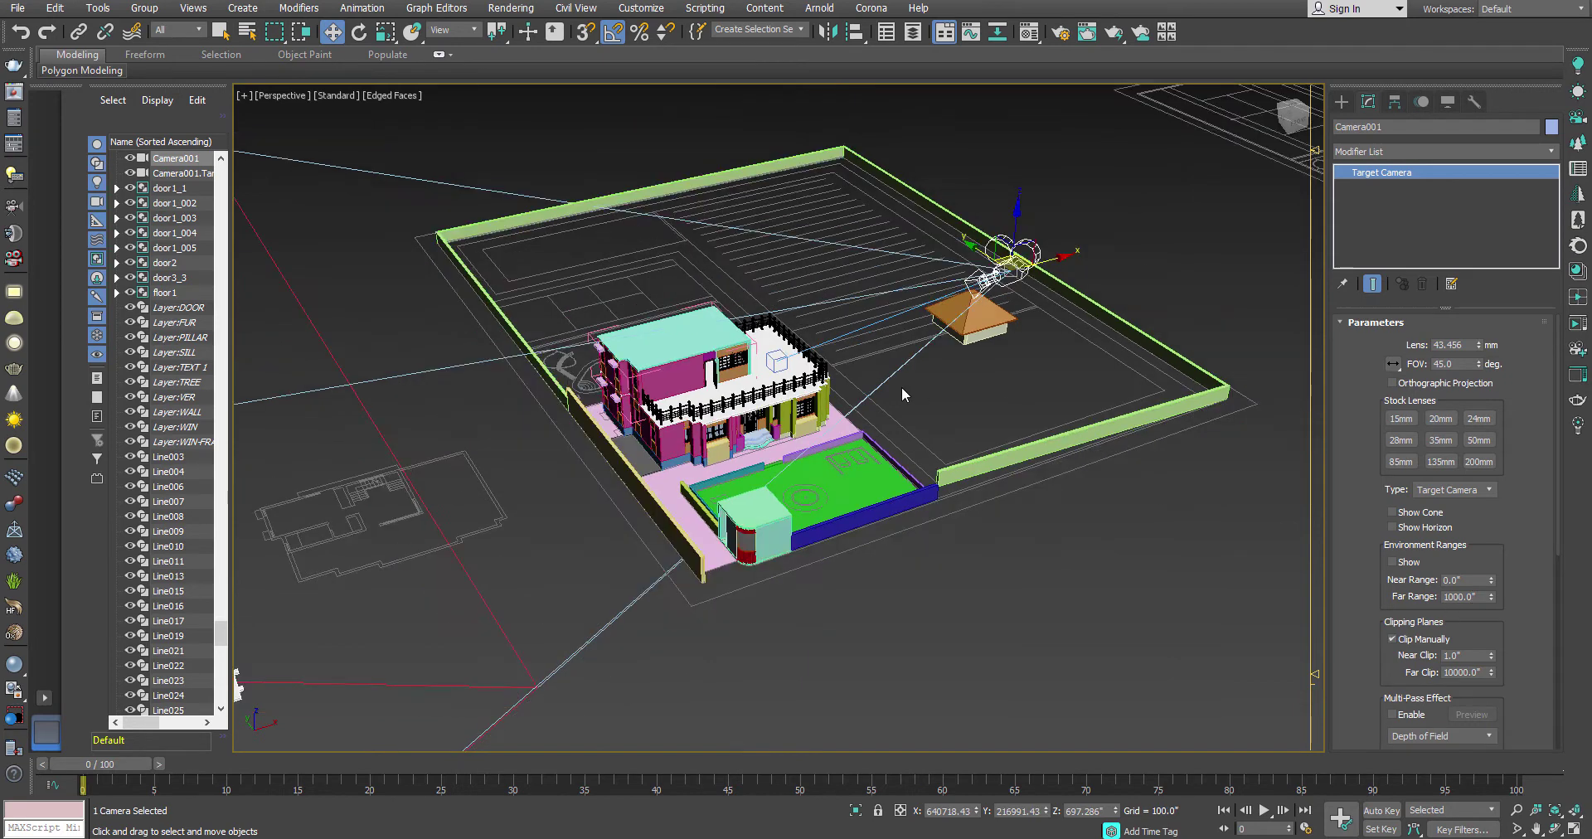
# - Set Camera001's far clipping distance to 200"
pyautogui.click(1483, 671)
pyautogui.write('200')
pyautogui.press('Return')
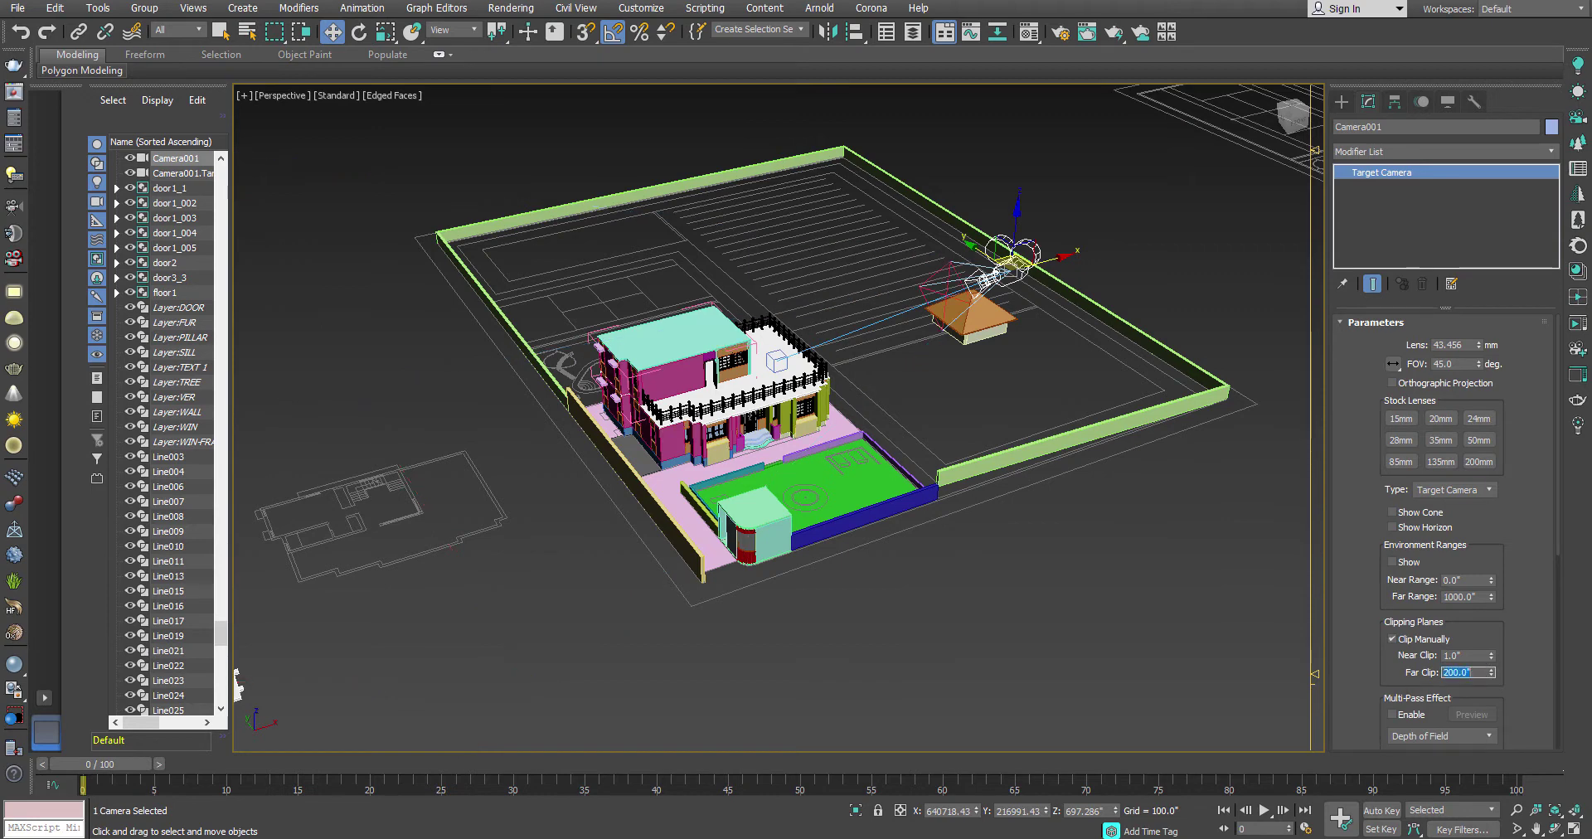
# - Raise the camera's far clipping distance to about 1084" and check the plane's position relative to the house
pyautogui.moveTo(1493, 679); pyautogui.dragTo(1461, 306)
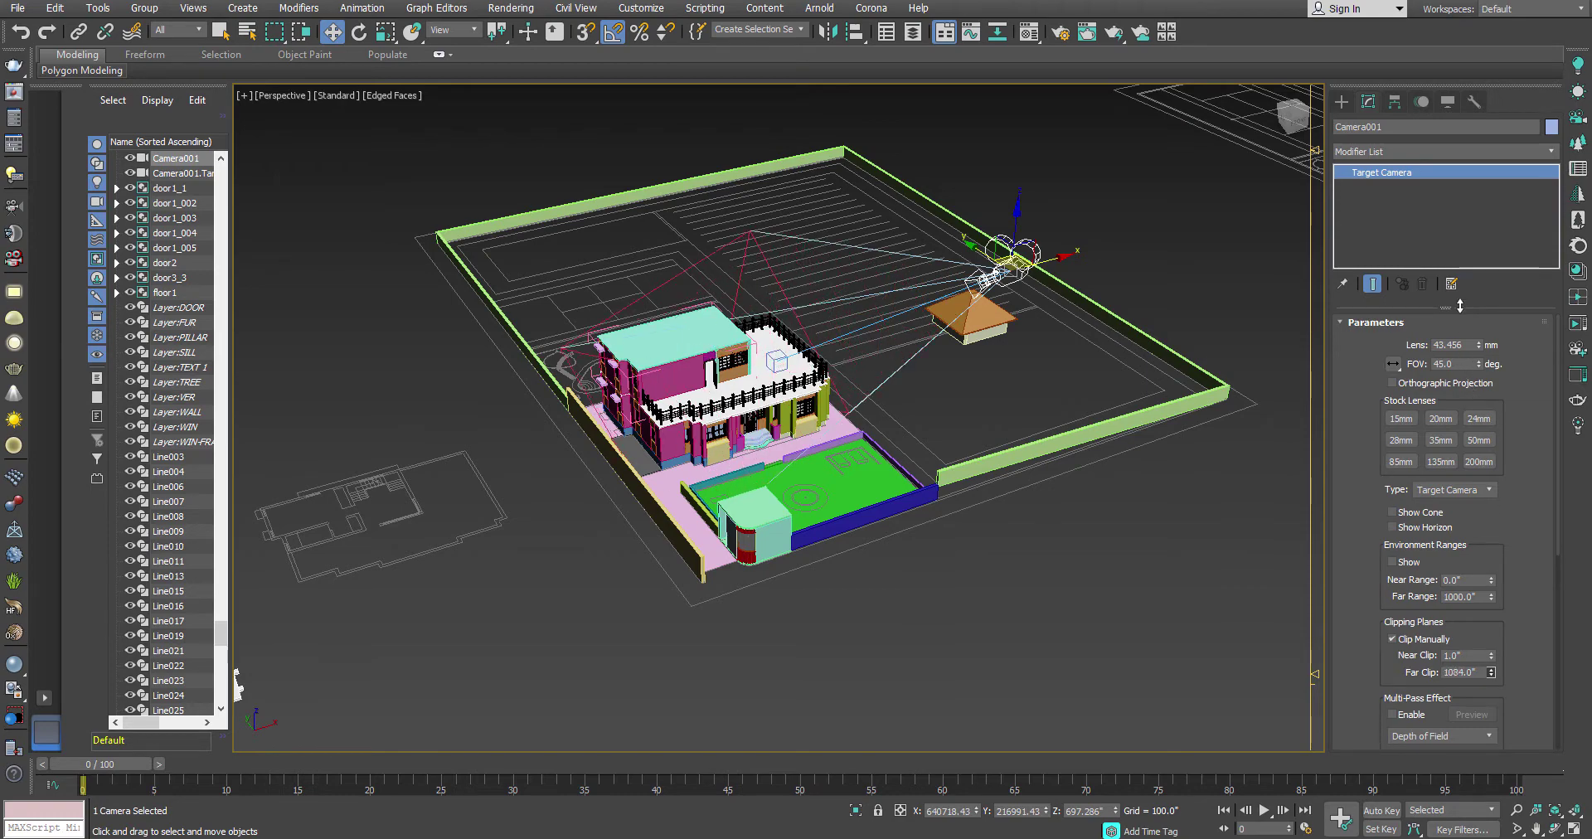
pyautogui.keyDown('alt'); pyautogui.moveTo(746, 415); pyautogui.dragTo(830, 336, button='middle'); pyautogui.keyUp('alt')
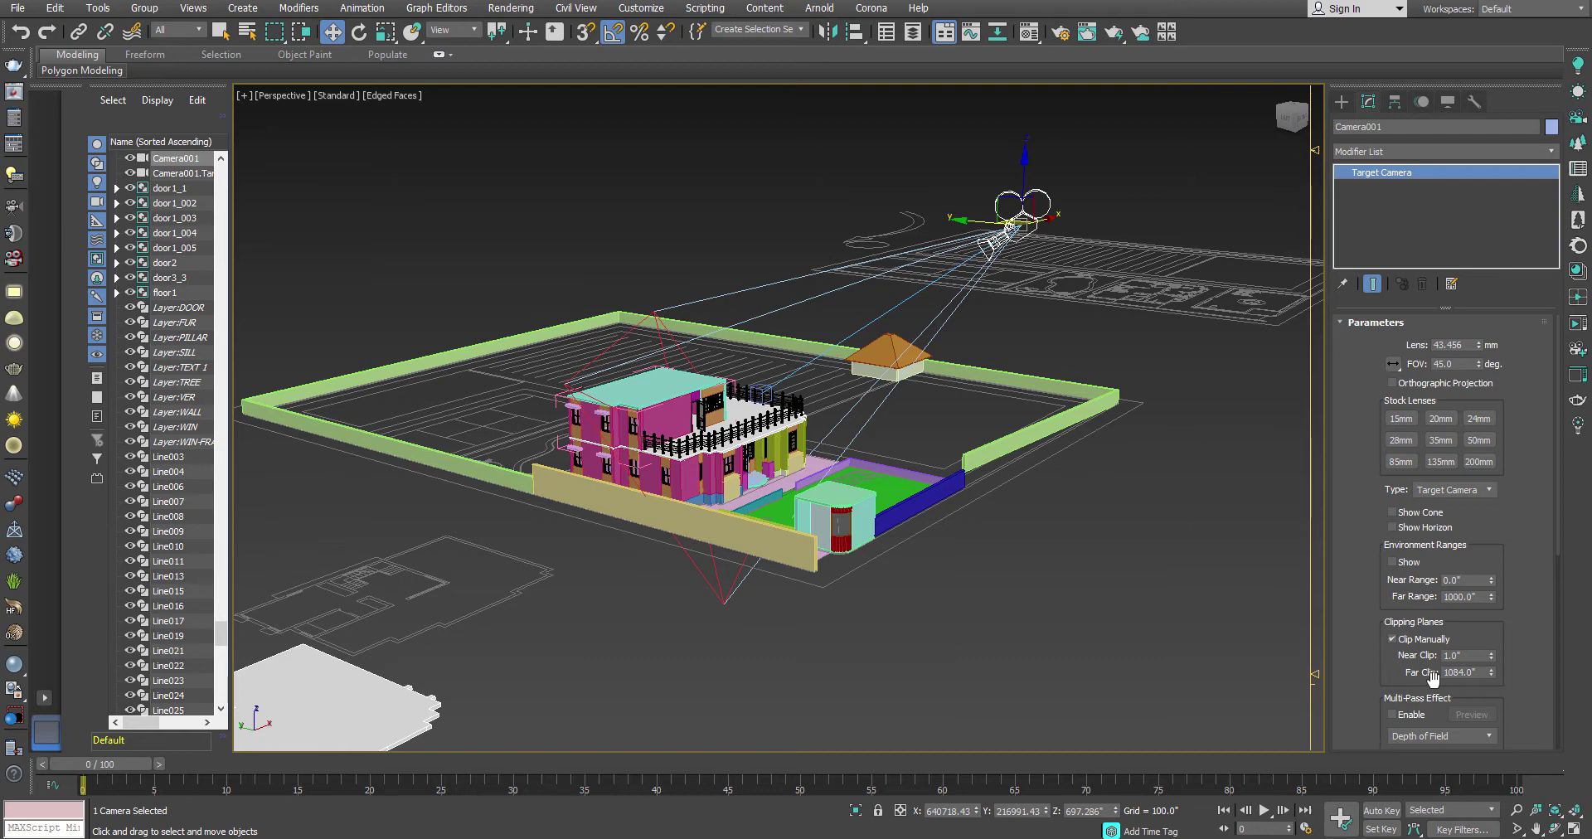
pyautogui.keyDown('alt'); pyautogui.moveTo(685, 381); pyautogui.dragTo(721, 497, button='middle'); pyautogui.keyUp('alt')
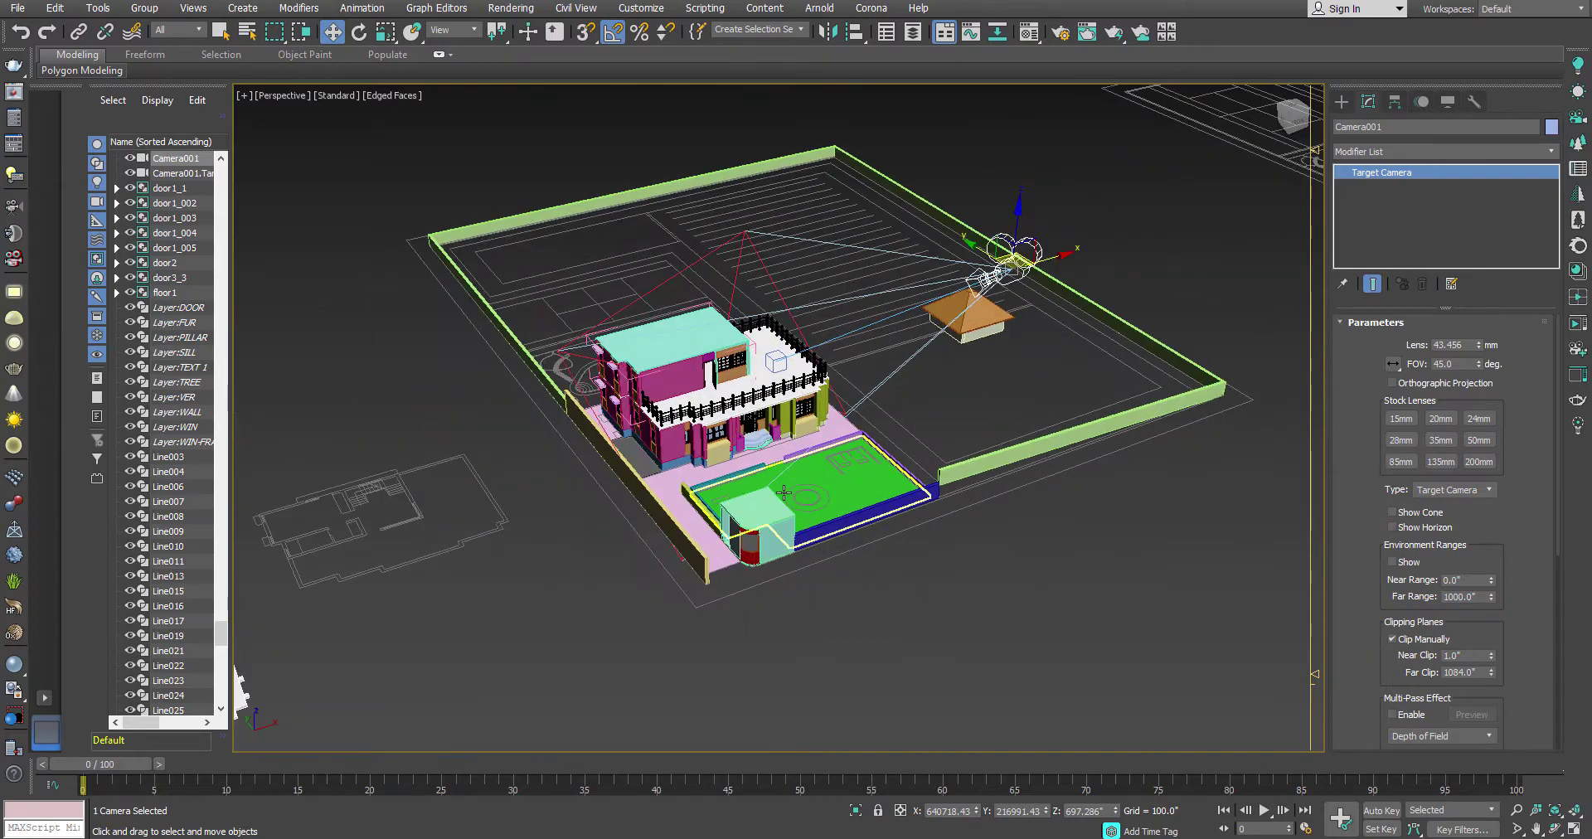
pyautogui.scroll(5, 796, 581)
pyautogui.moveTo(796, 581); pyautogui.dragTo(827, 618, button='middle')
pyautogui.scroll(-4, 827, 619)
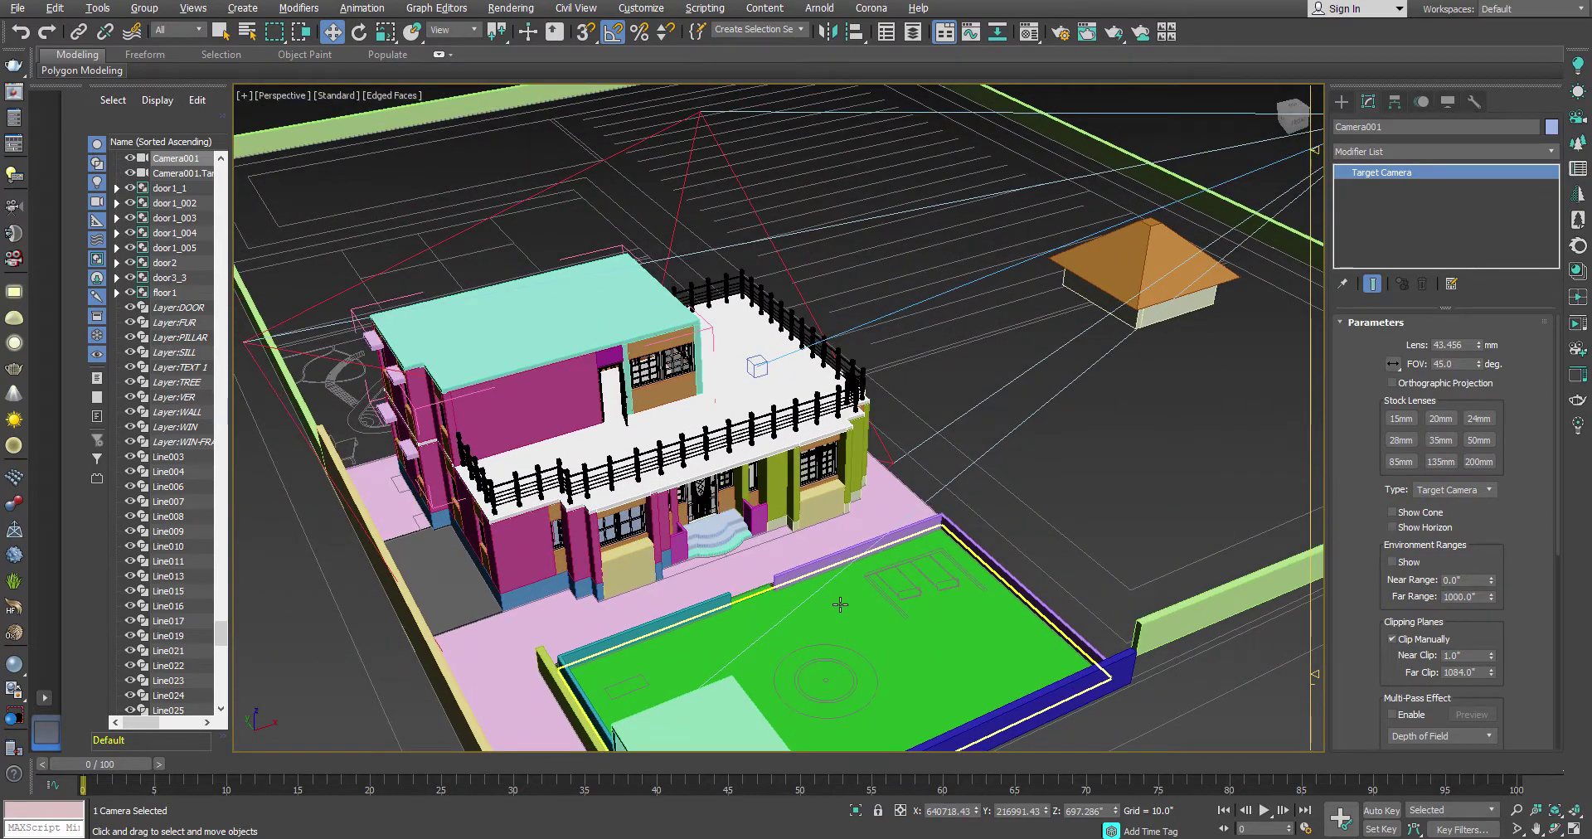
# - Look through Camera001 and increase its far clipping distance to about 1192.4" to bring back the cut-off building parts
pyautogui.hotkey('alt', 'w')
pyautogui.hotkey('alt', 'w')
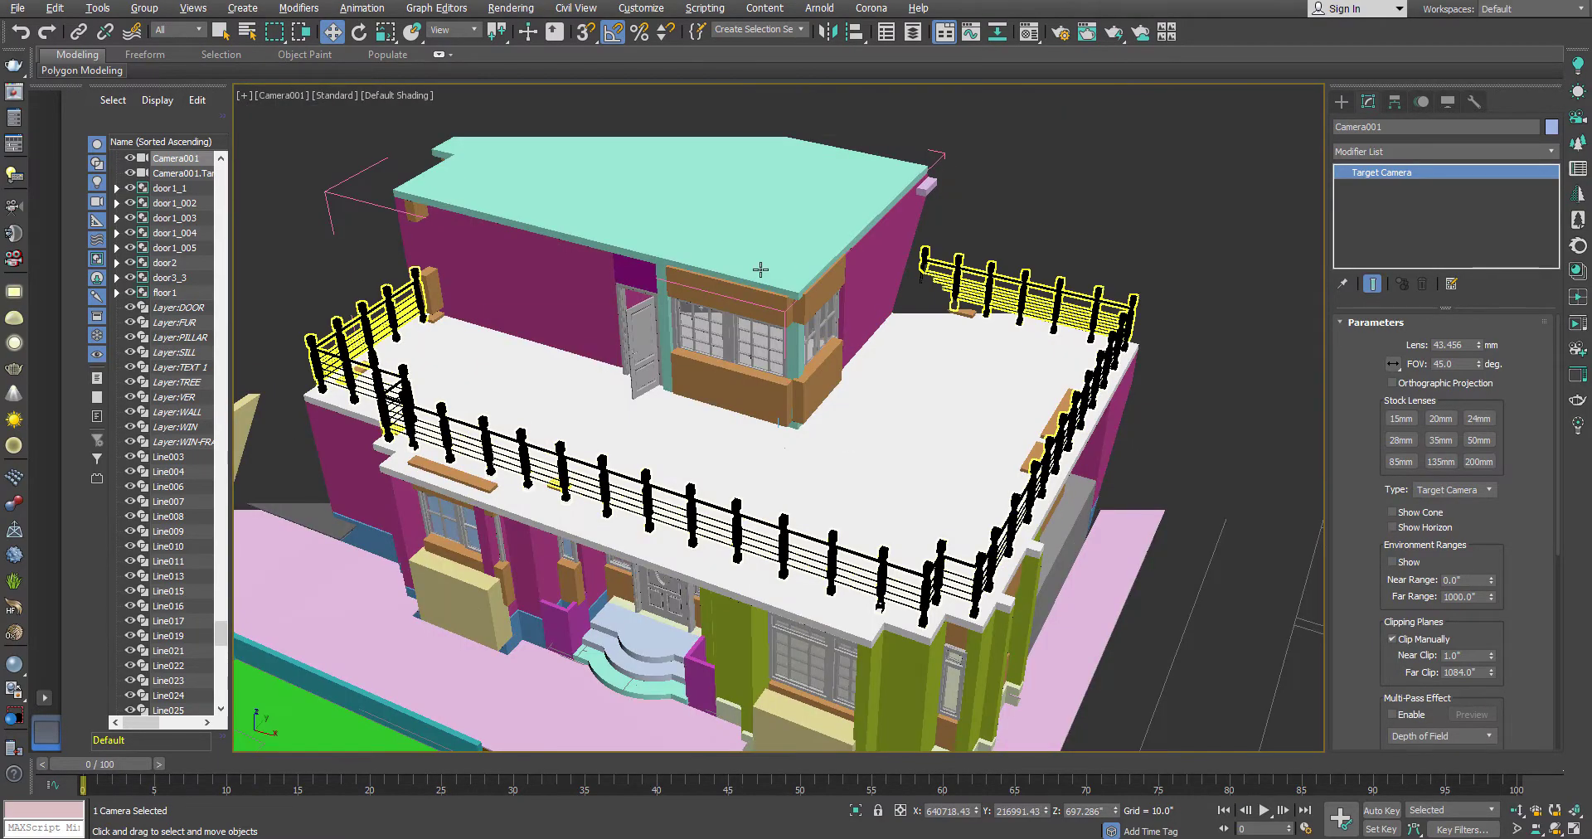
pyautogui.moveTo(1489, 672)
pyautogui.mouseDown()
pyautogui.moveTo(1491, 685)
pyautogui.moveTo(1492, 664)
pyautogui.mouseUp()
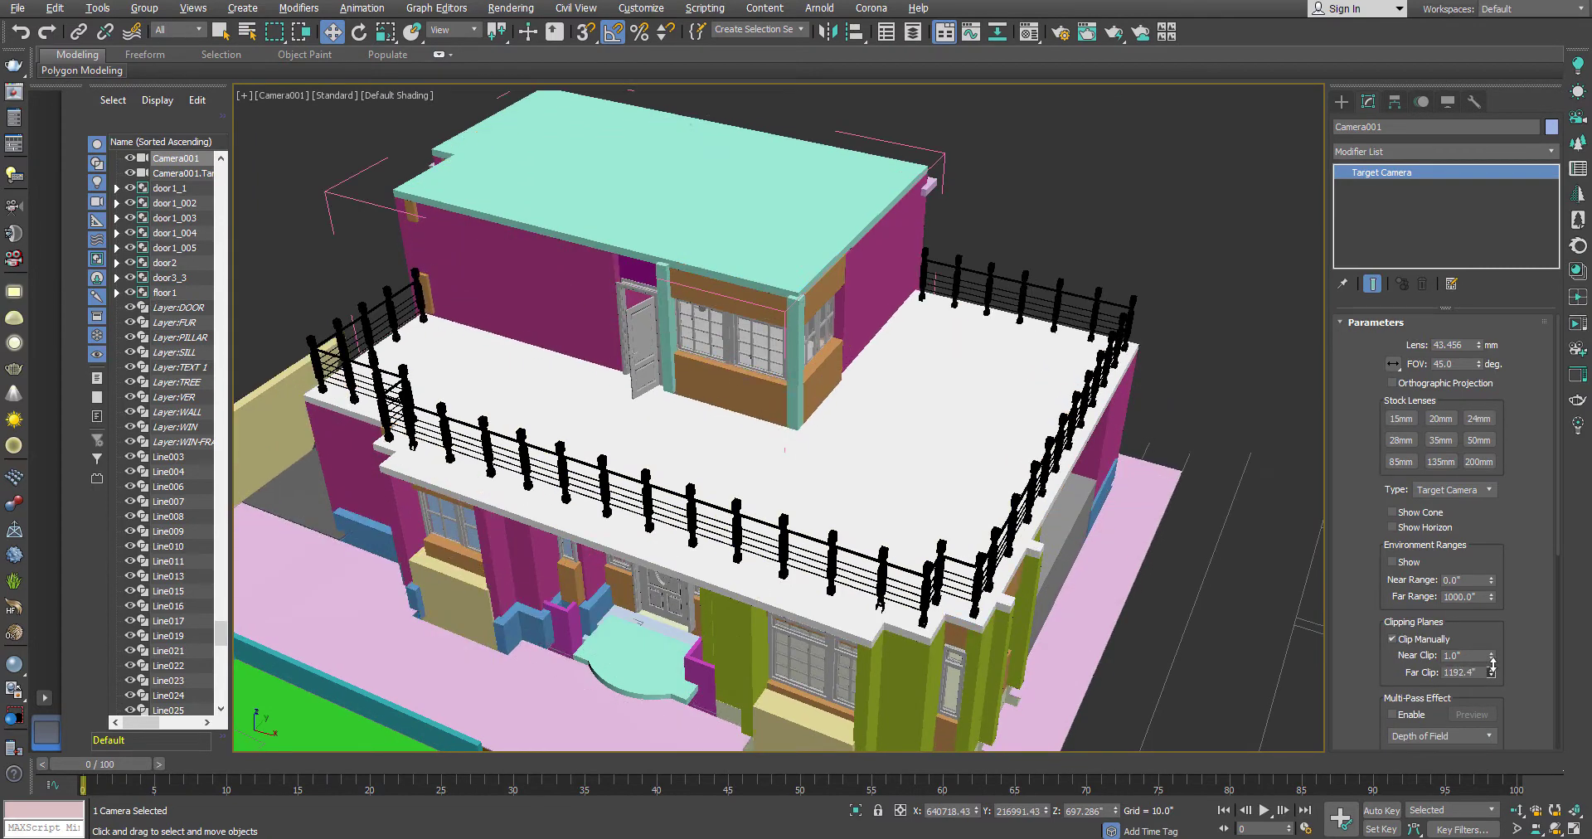
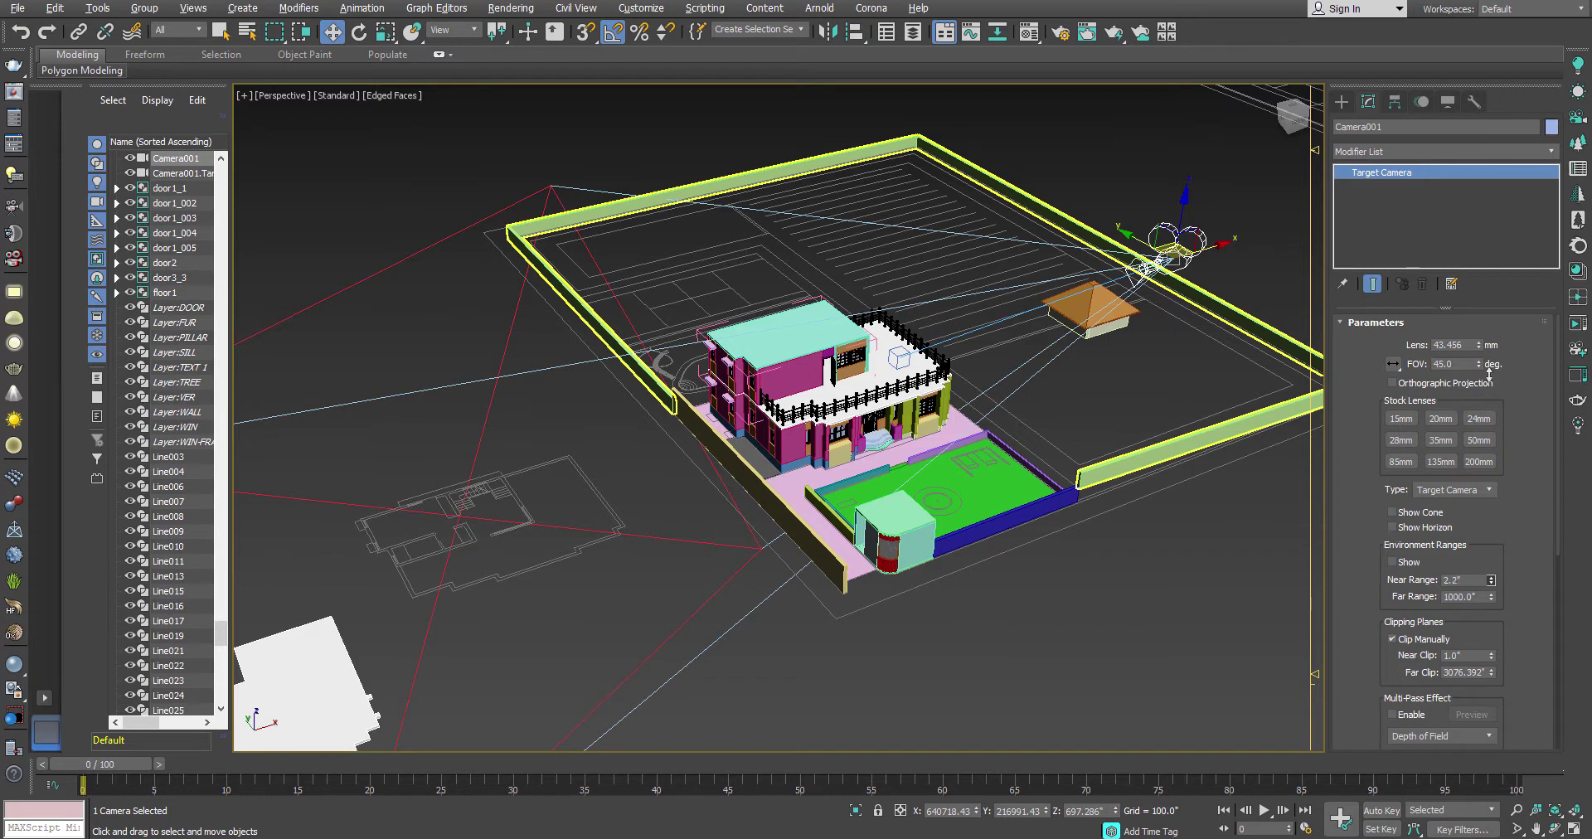
# - Set the camera's environment near range to 100" and check the camera's ranges around the site
pyautogui.doubleClick(1463, 581)
pyautogui.write('3.03')
pyautogui.write('0')
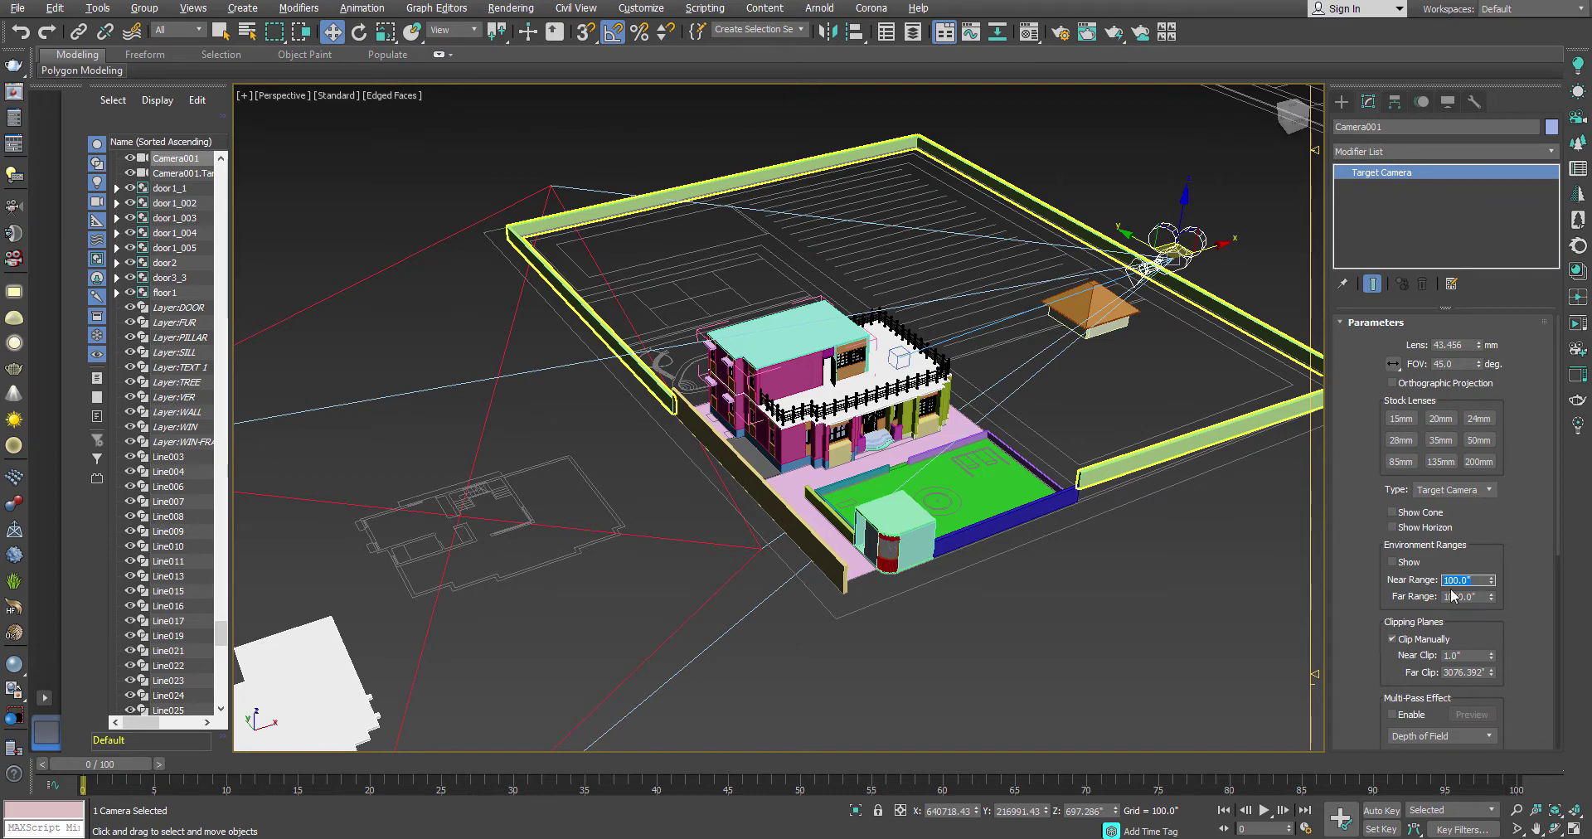
pyautogui.press('Return')
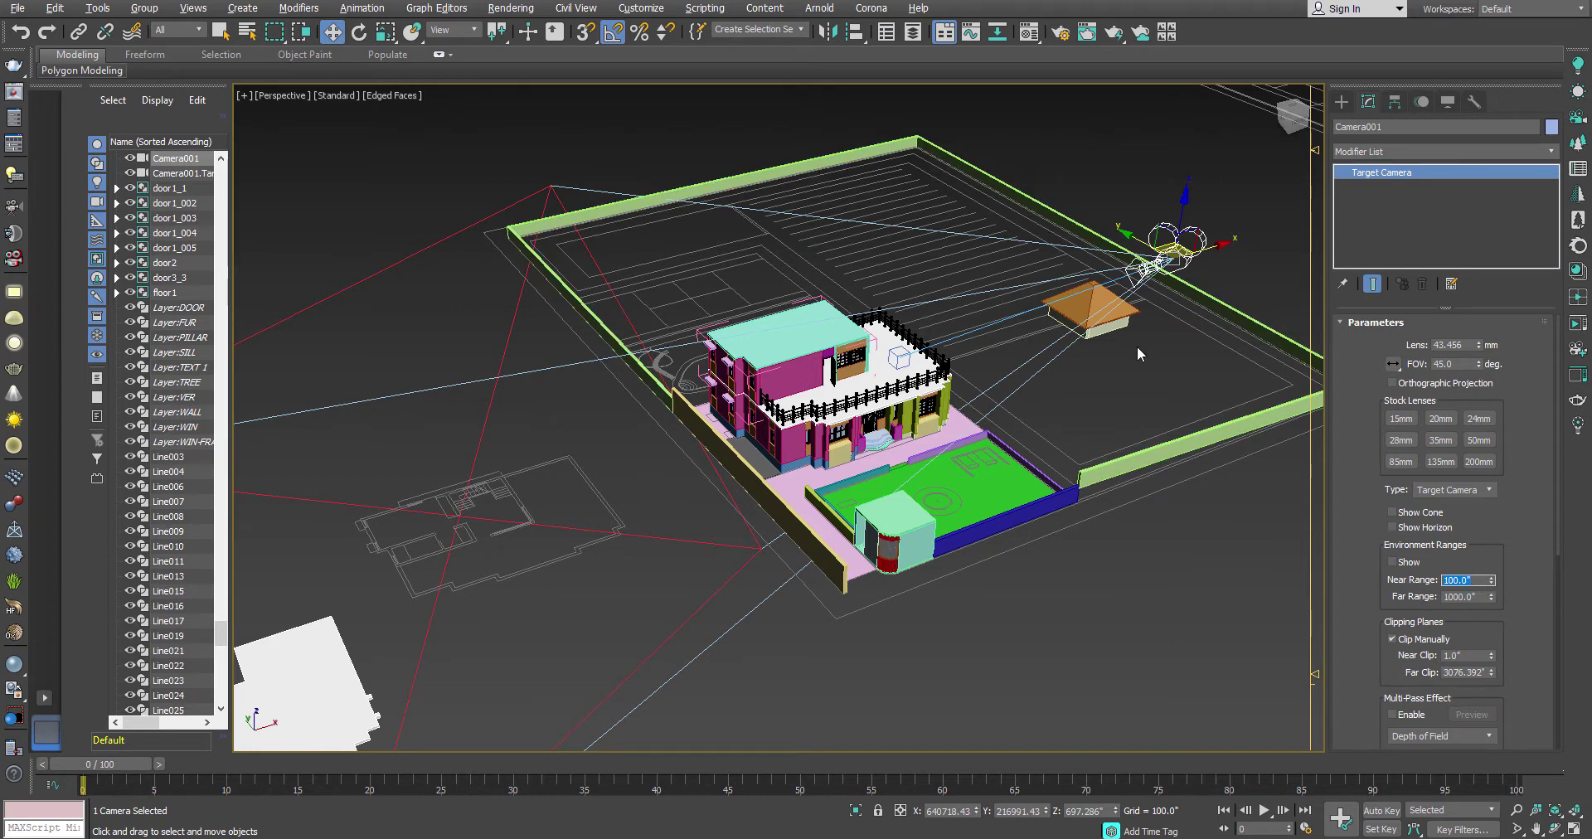
pyautogui.scroll(-3, 962, 455)
pyautogui.scroll(3, 963, 454)
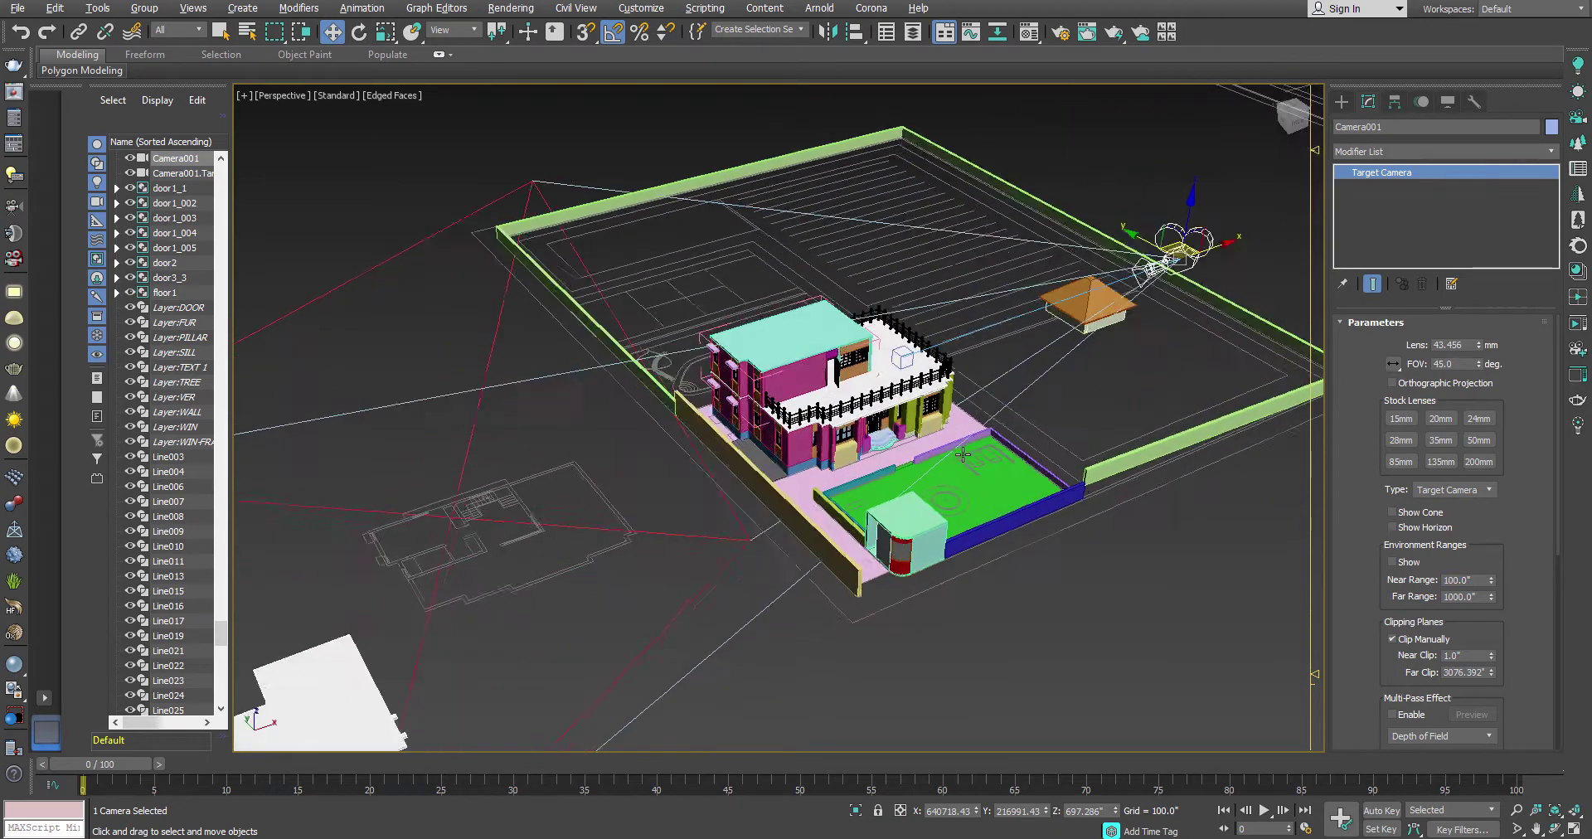
pyautogui.keyDown('alt'); pyautogui.moveTo(963, 454); pyautogui.dragTo(1347, 590, button='middle'); pyautogui.keyUp('alt')
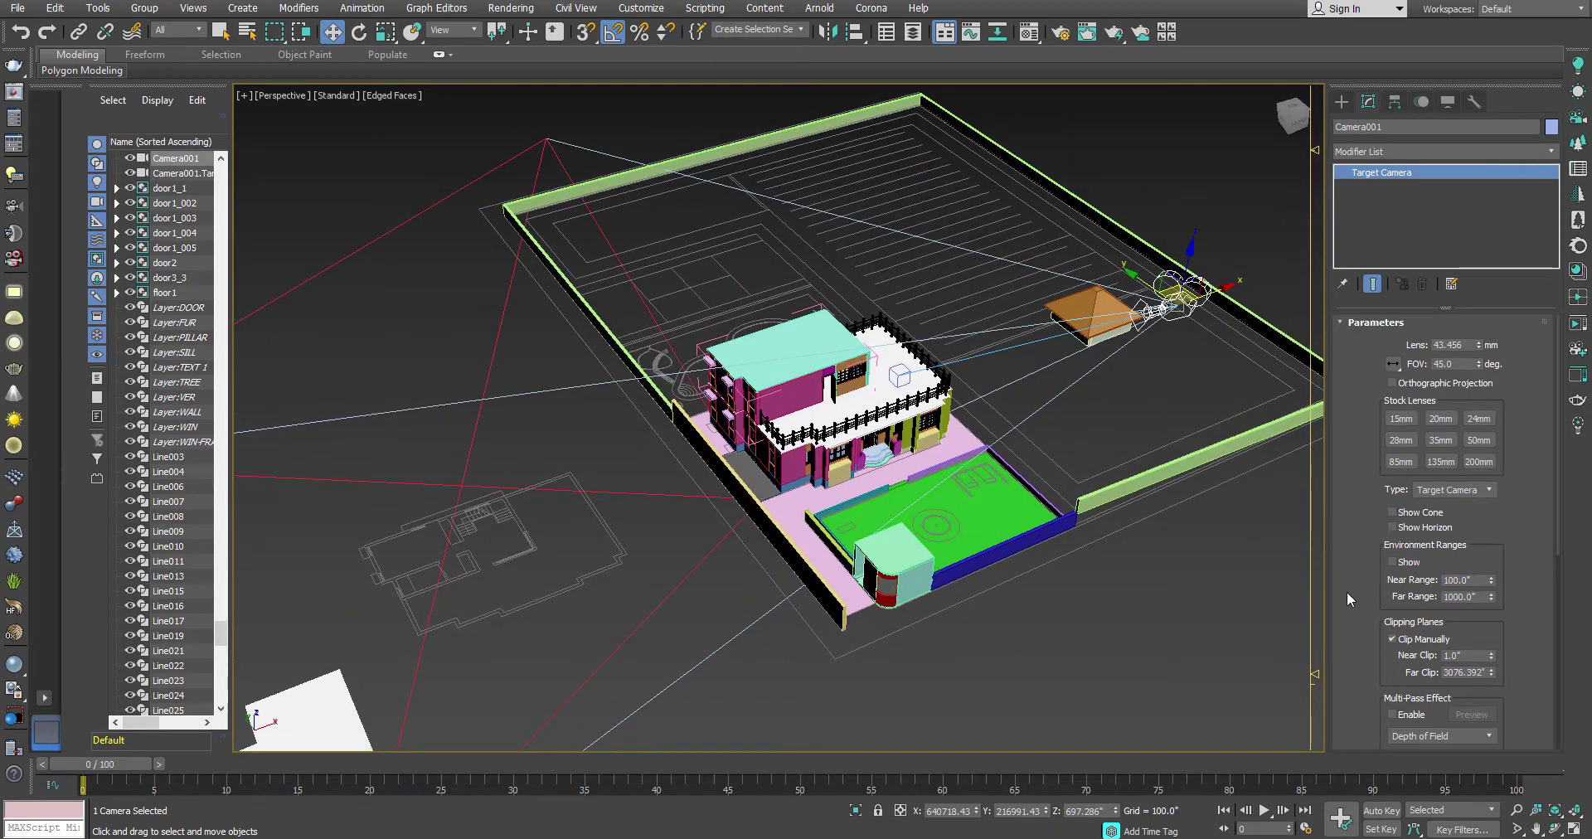
# - Set Camera001's near clipping distance to 500"
pyautogui.moveTo(1491, 655); pyautogui.dragTo(1485, 618)
pyautogui.doubleClick(1477, 582)
pyautogui.hotkey('ctrl', 'c')
pyautogui.doubleClick(1475, 656)
pyautogui.hotkey('ctrl', 'v')
pyautogui.press('Return')
pyautogui.write('500')
pyautogui.press('Return')
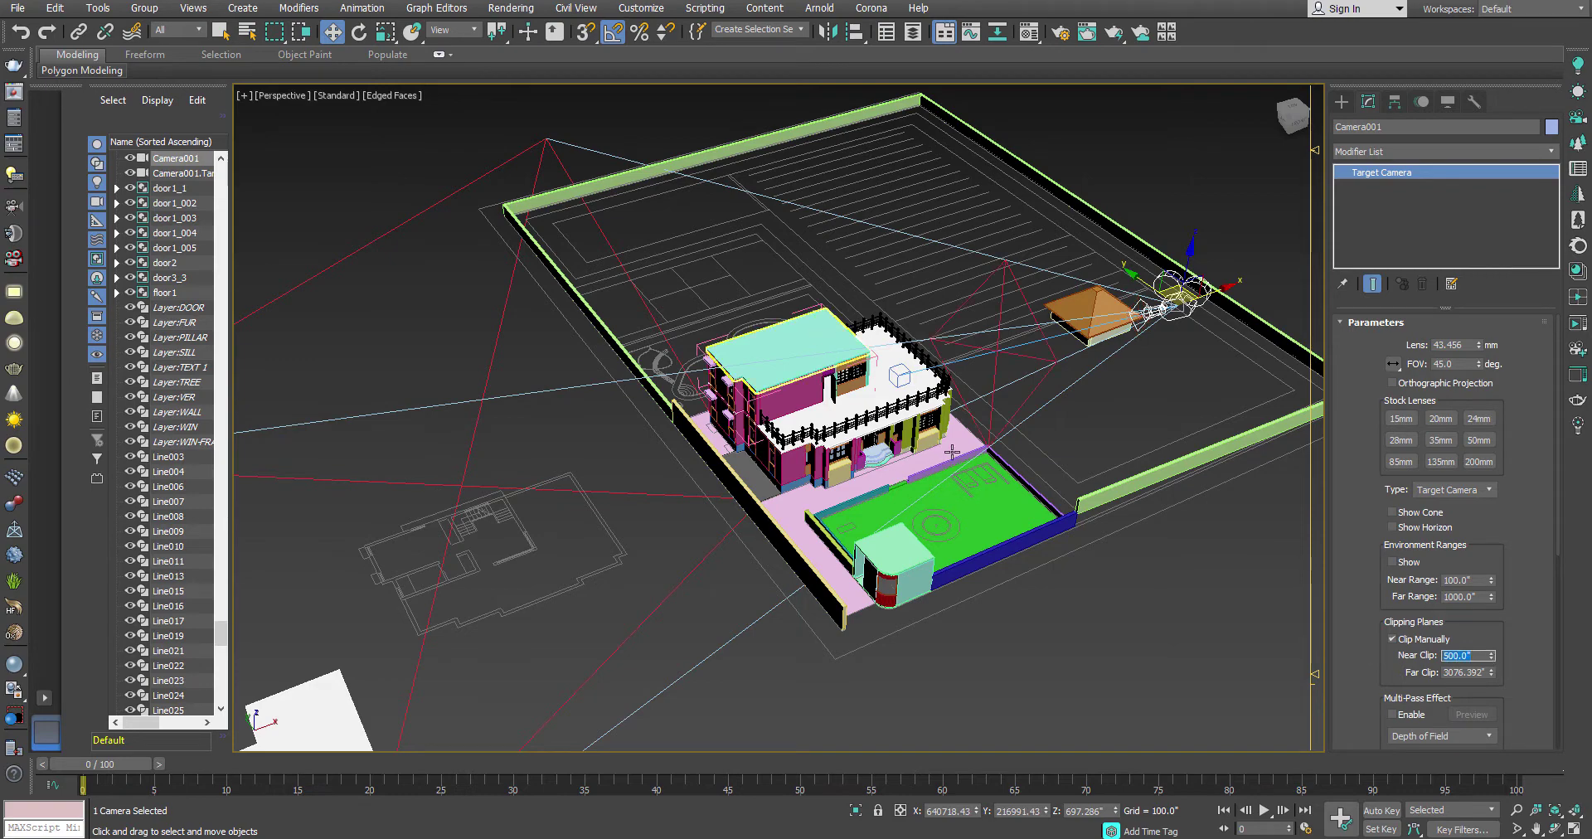
# - Raise the camera's near clipping distance to 969" and check where the plane cuts the house in the camera and perspective views
pyautogui.keyDown('alt'); pyautogui.moveTo(952, 452); pyautogui.dragTo(1004, 353, button='middle'); pyautogui.keyUp('alt')
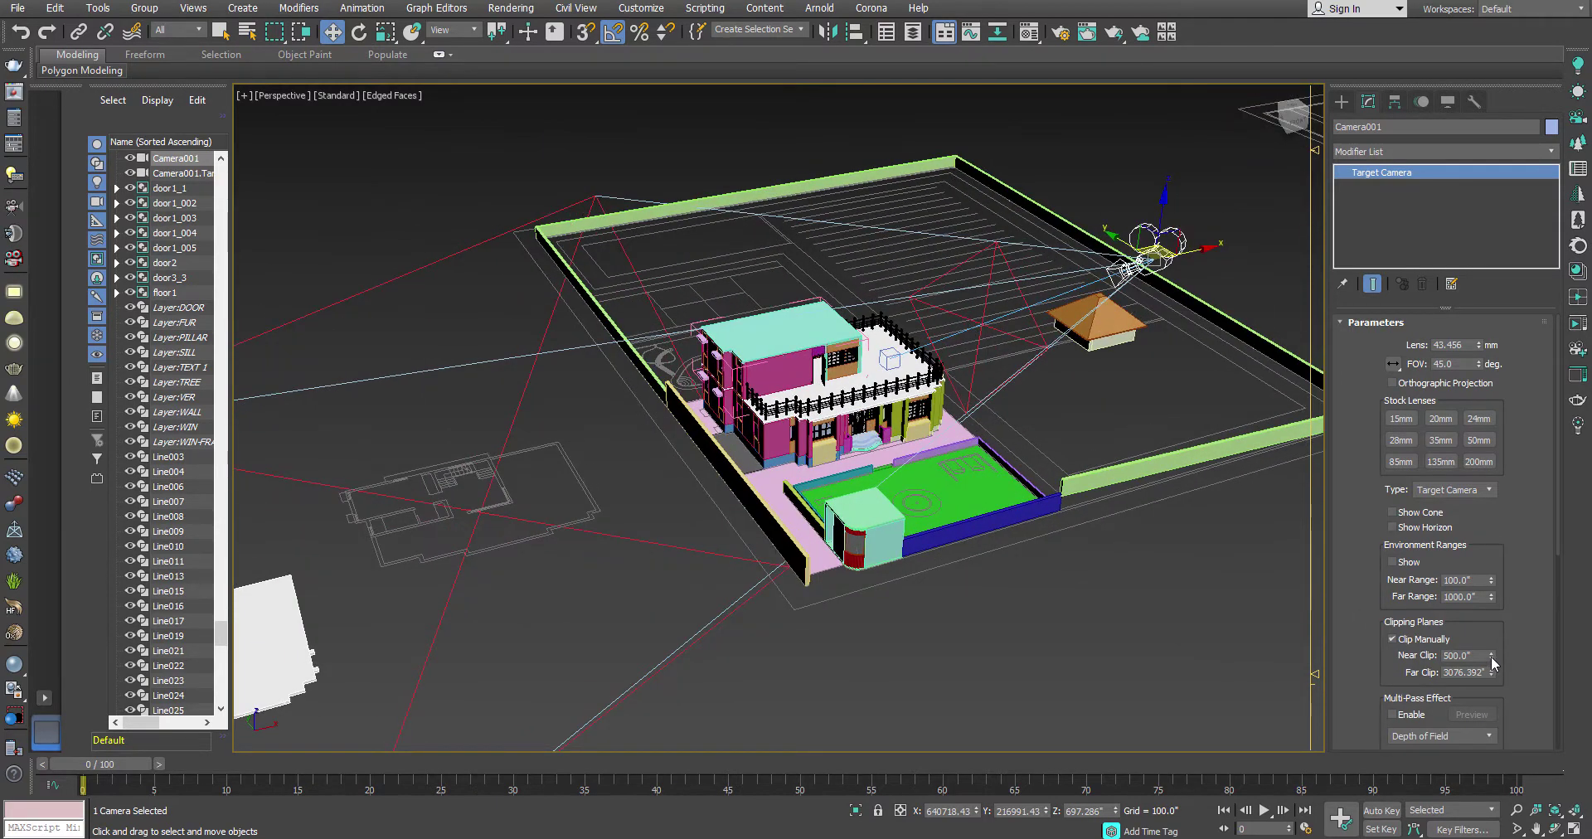
pyautogui.moveTo(1491, 656); pyautogui.dragTo(860, 496)
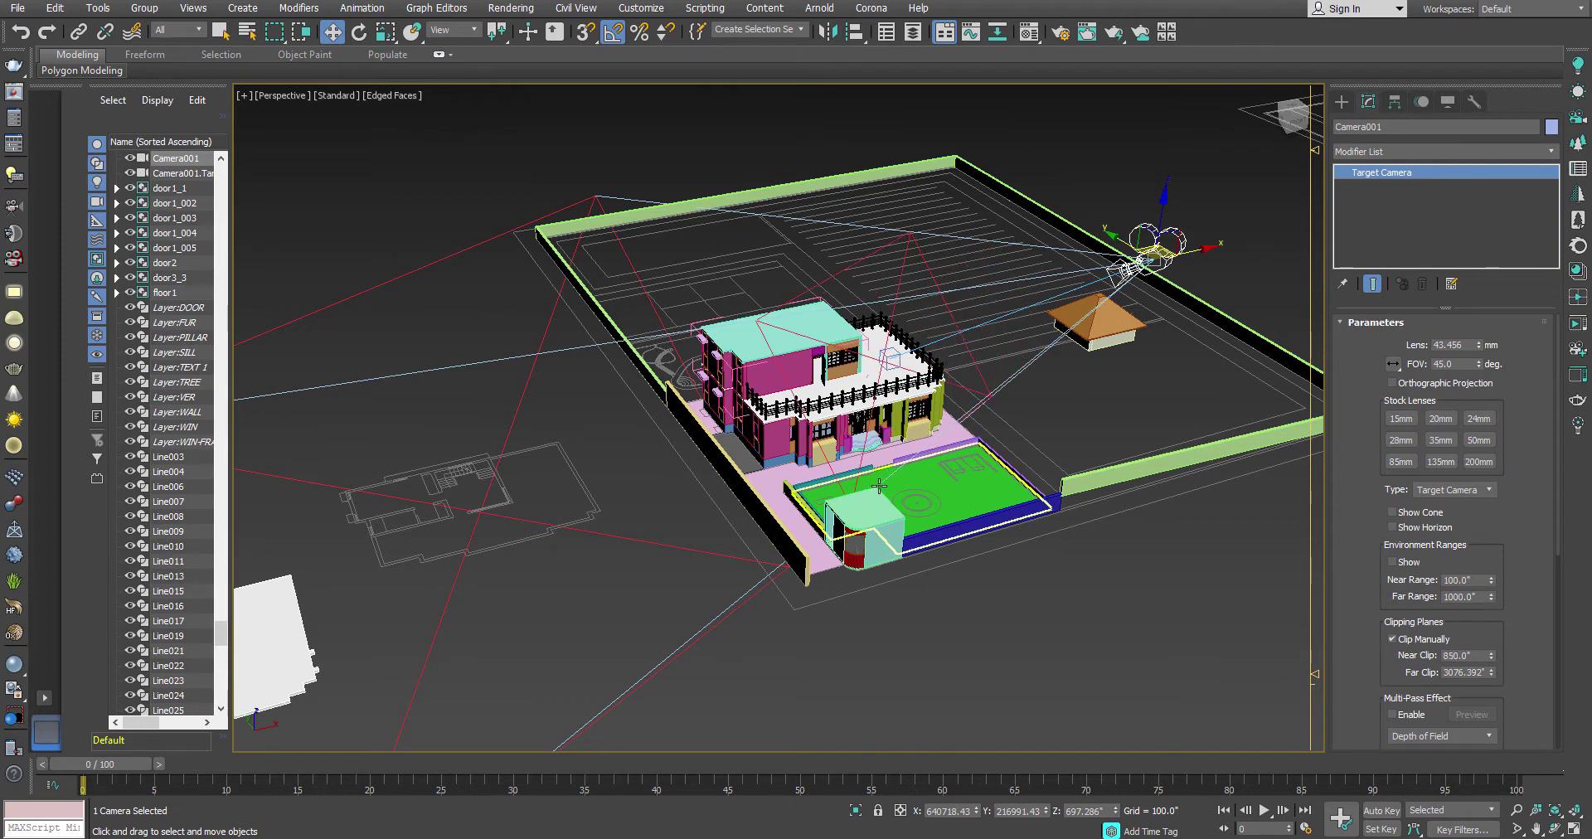
pyautogui.hotkey('alt', 'w')
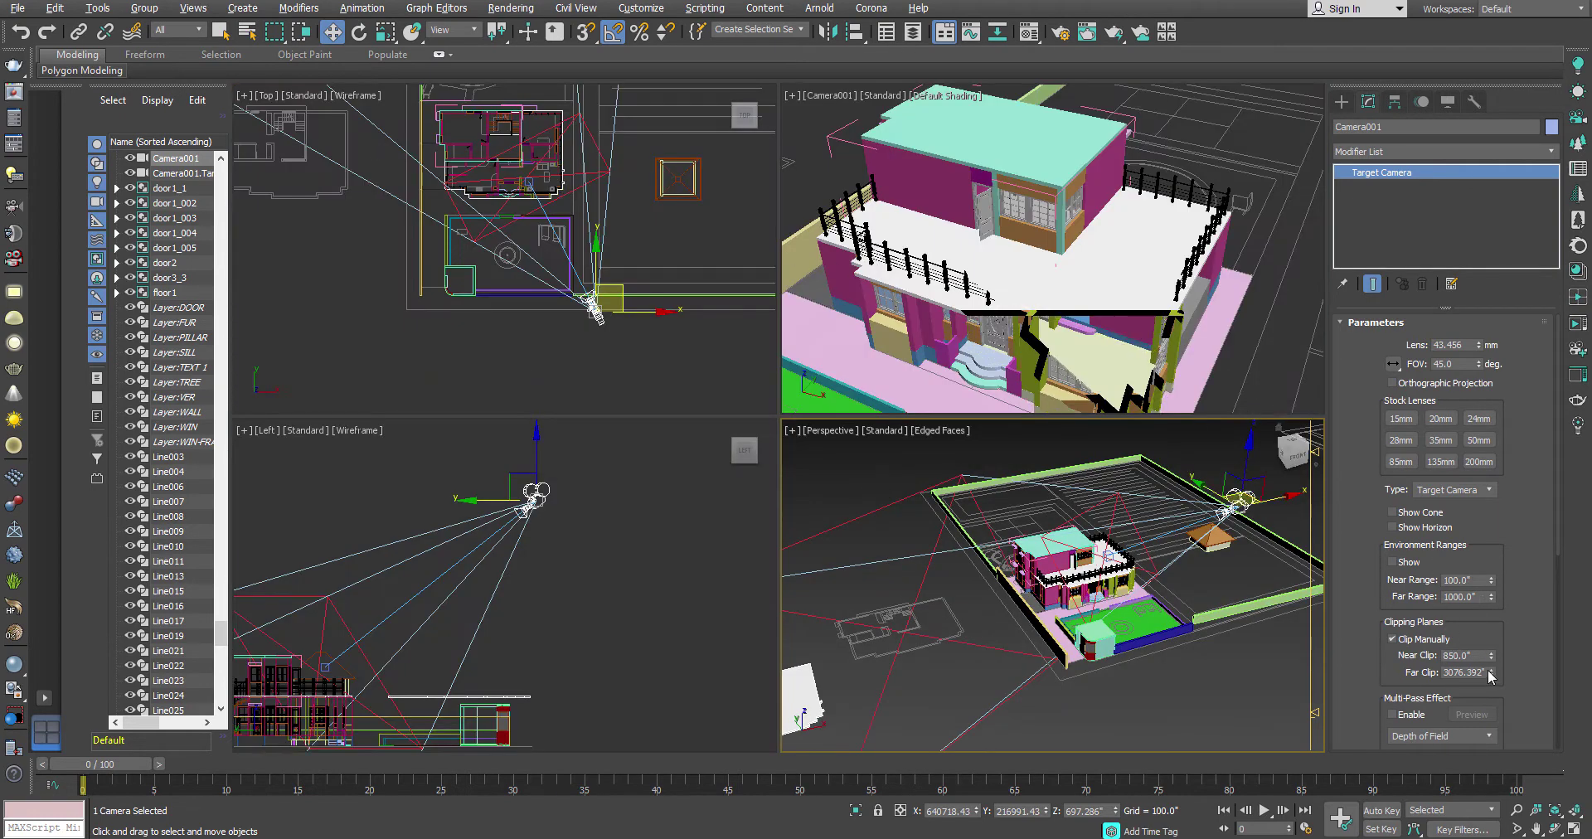
pyautogui.moveTo(1495, 655); pyautogui.dragTo(1493, 644)
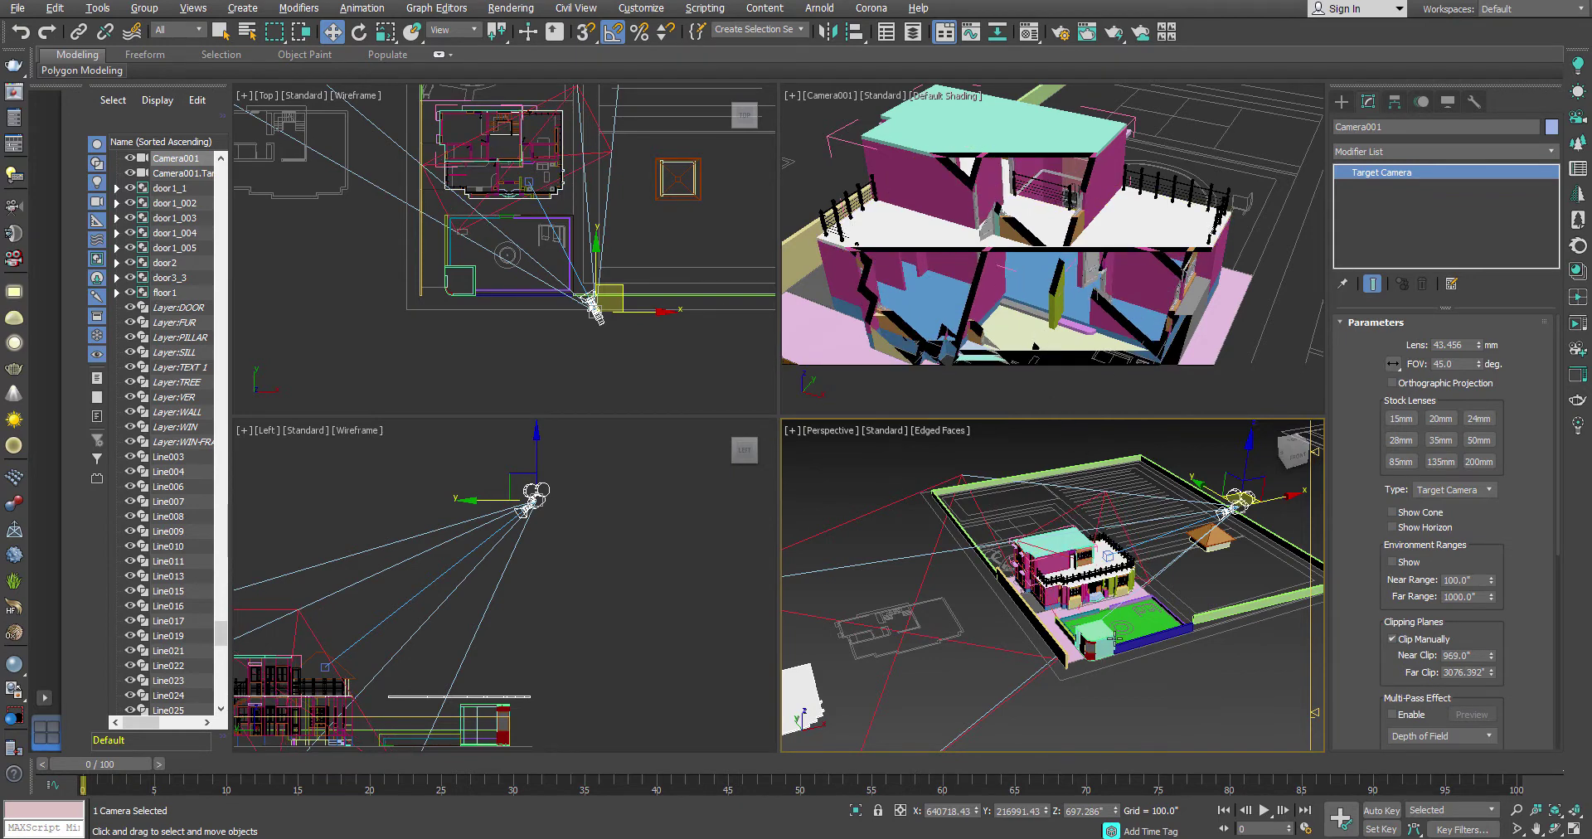
pyautogui.keyDown('alt'); pyautogui.moveTo(1107, 664); pyautogui.dragTo(1195, 639, button='middle'); pyautogui.keyUp('alt')
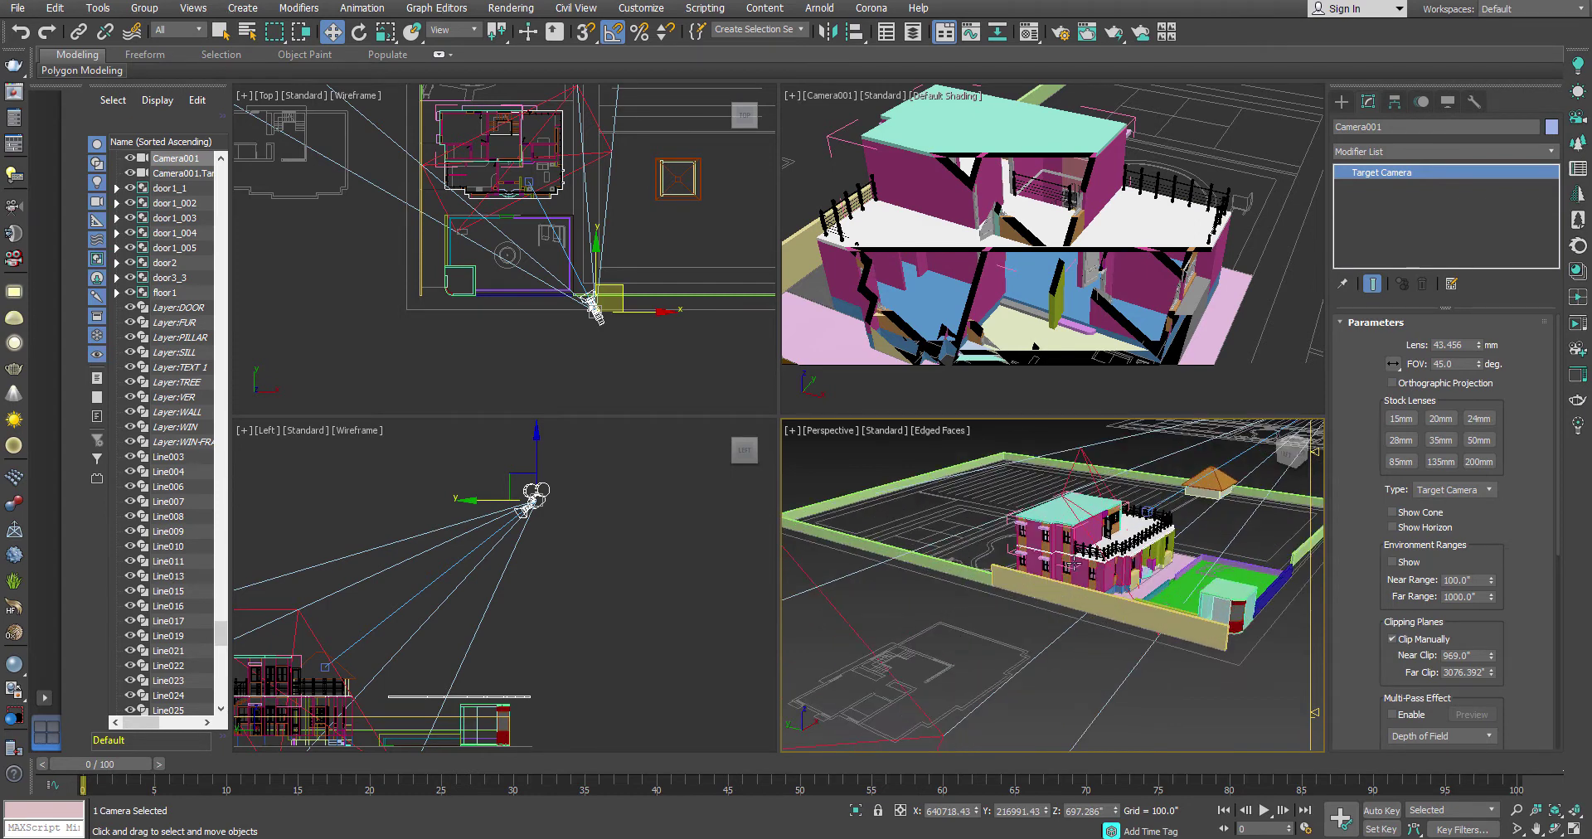
pyautogui.scroll(4, 1074, 557)
pyautogui.hotkey('alt', 'w')
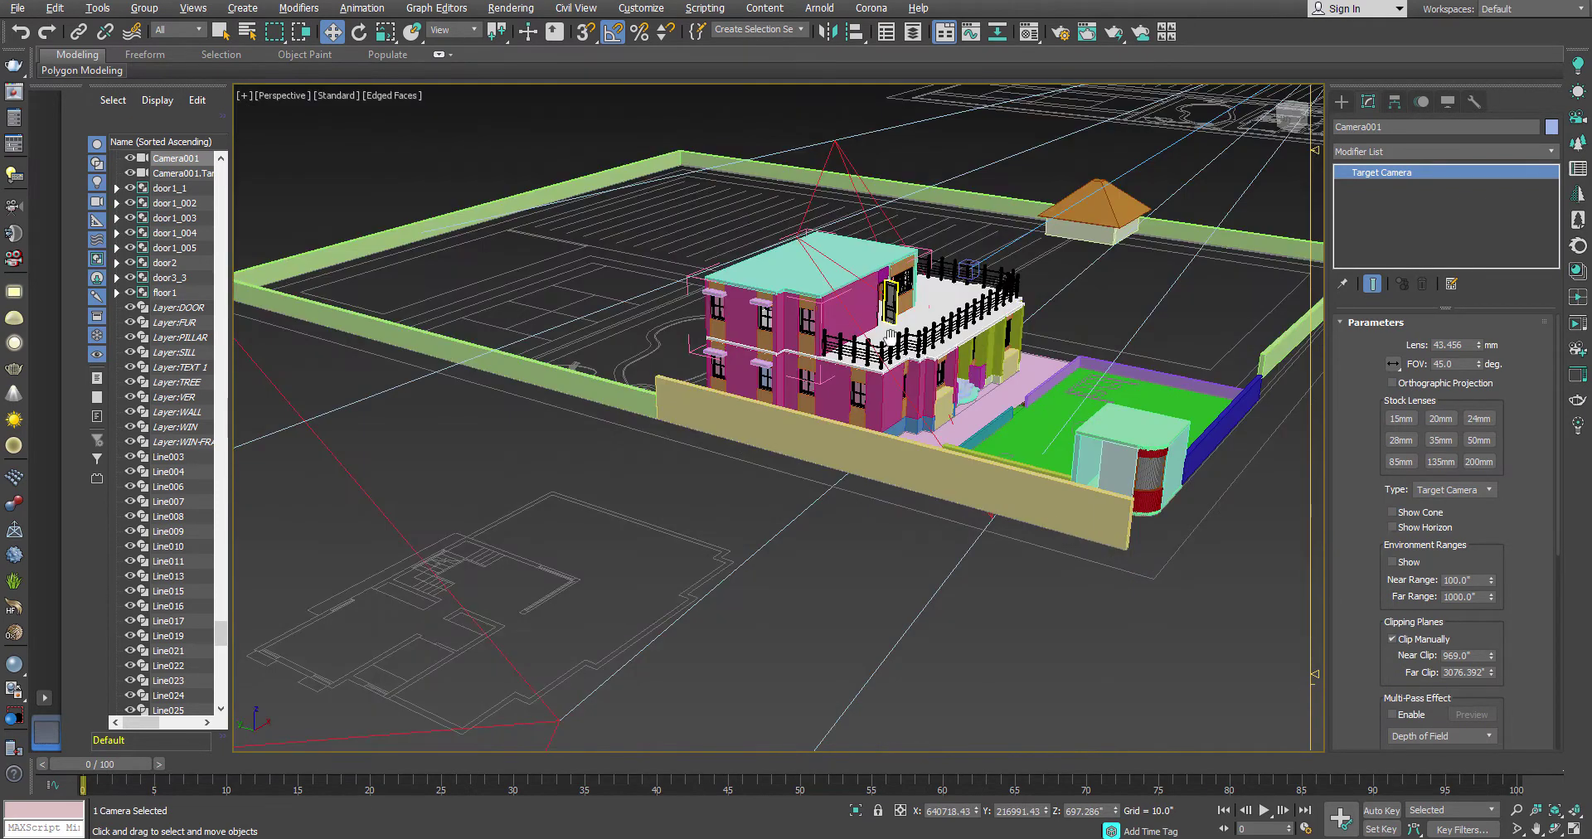
pyautogui.moveTo(868, 288); pyautogui.dragTo(987, 303, button='middle')
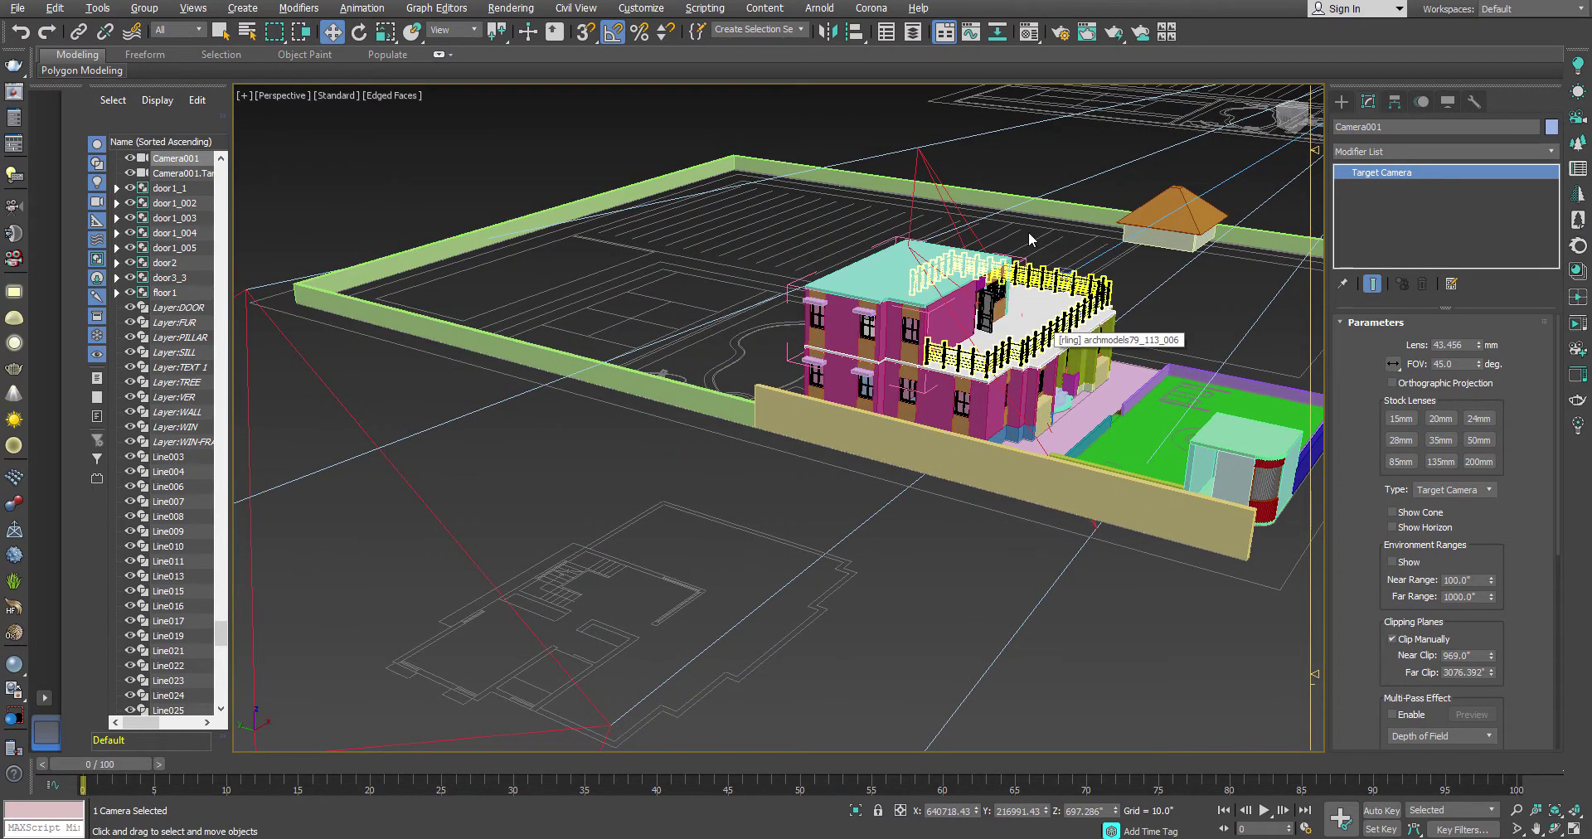
pyautogui.scroll(-5, 1114, 238)
pyautogui.hotkey('alt', 'w')
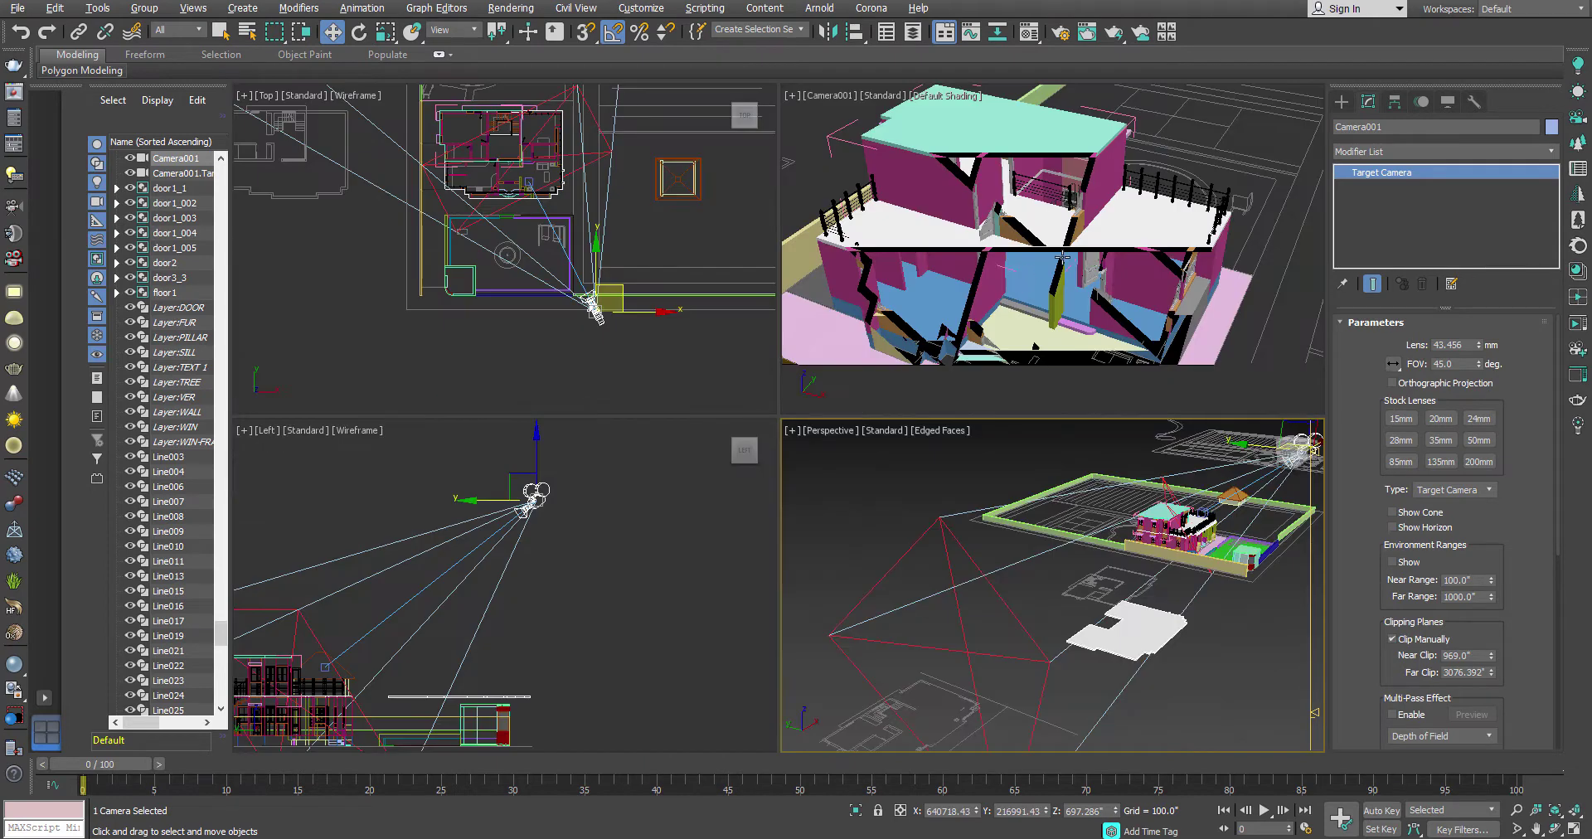
# - Set the camera's environment near range to 1" and its near clipping distance to 1"
pyautogui.moveTo(1065, 289); pyautogui.dragTo(1064, 299, button='middle')
pyautogui.doubleClick(1477, 580)
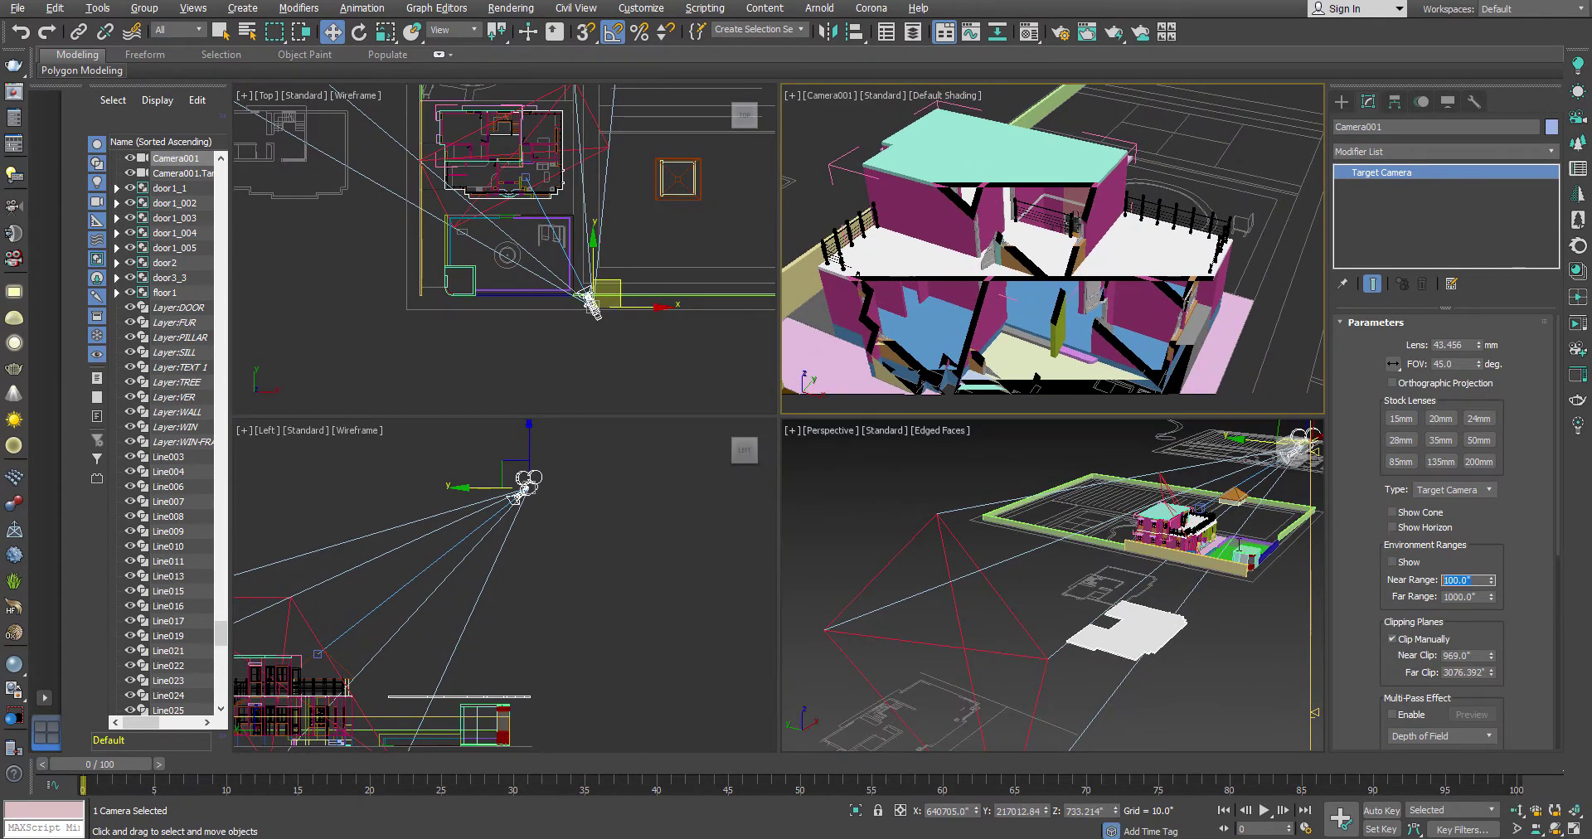
pyautogui.write('1')
pyautogui.press('Return')
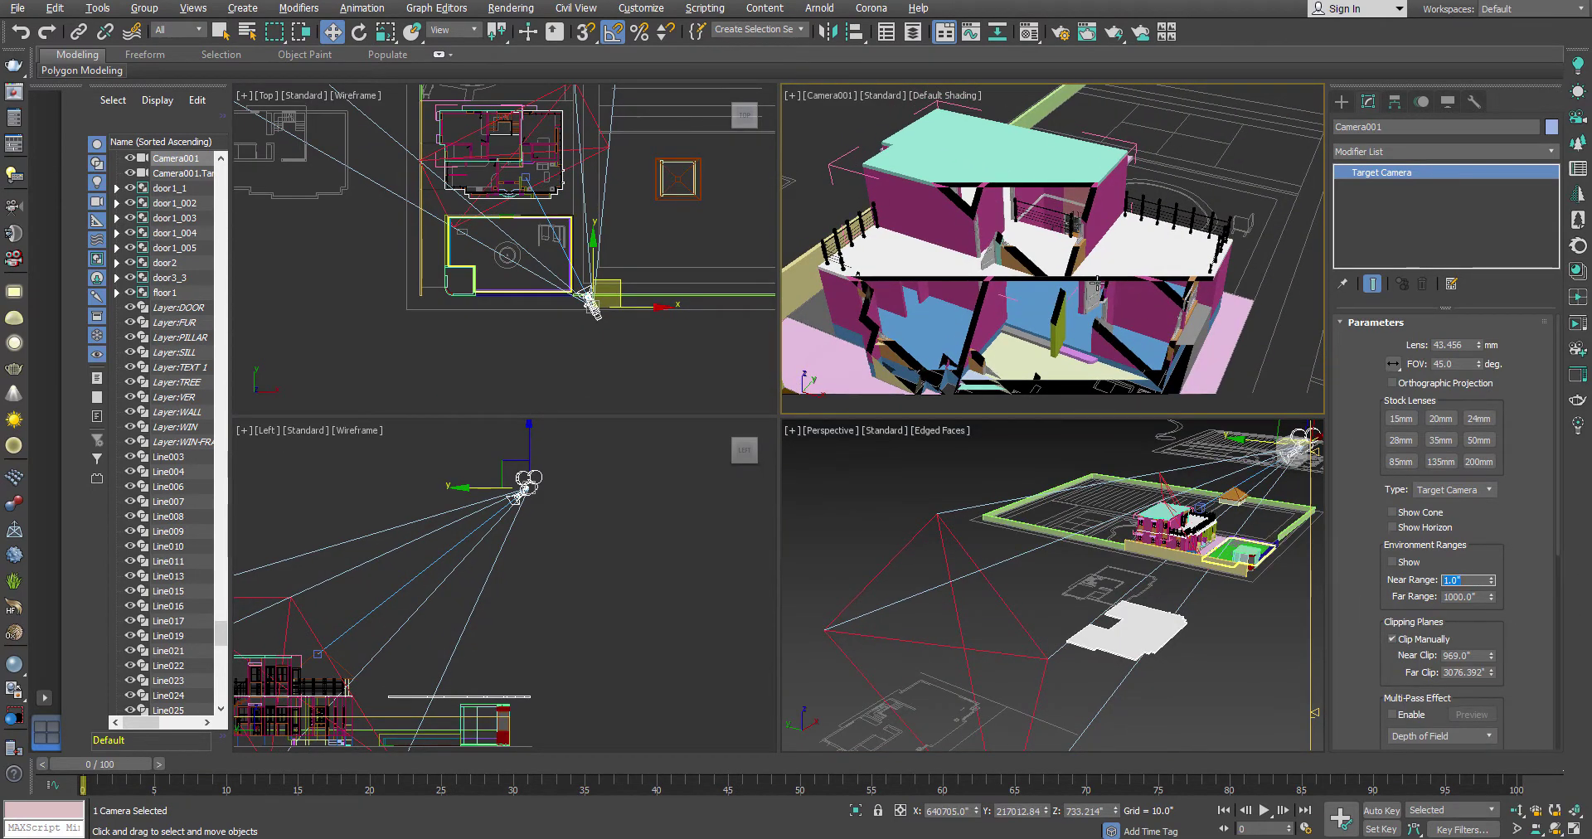
pyautogui.doubleClick(1464, 656)
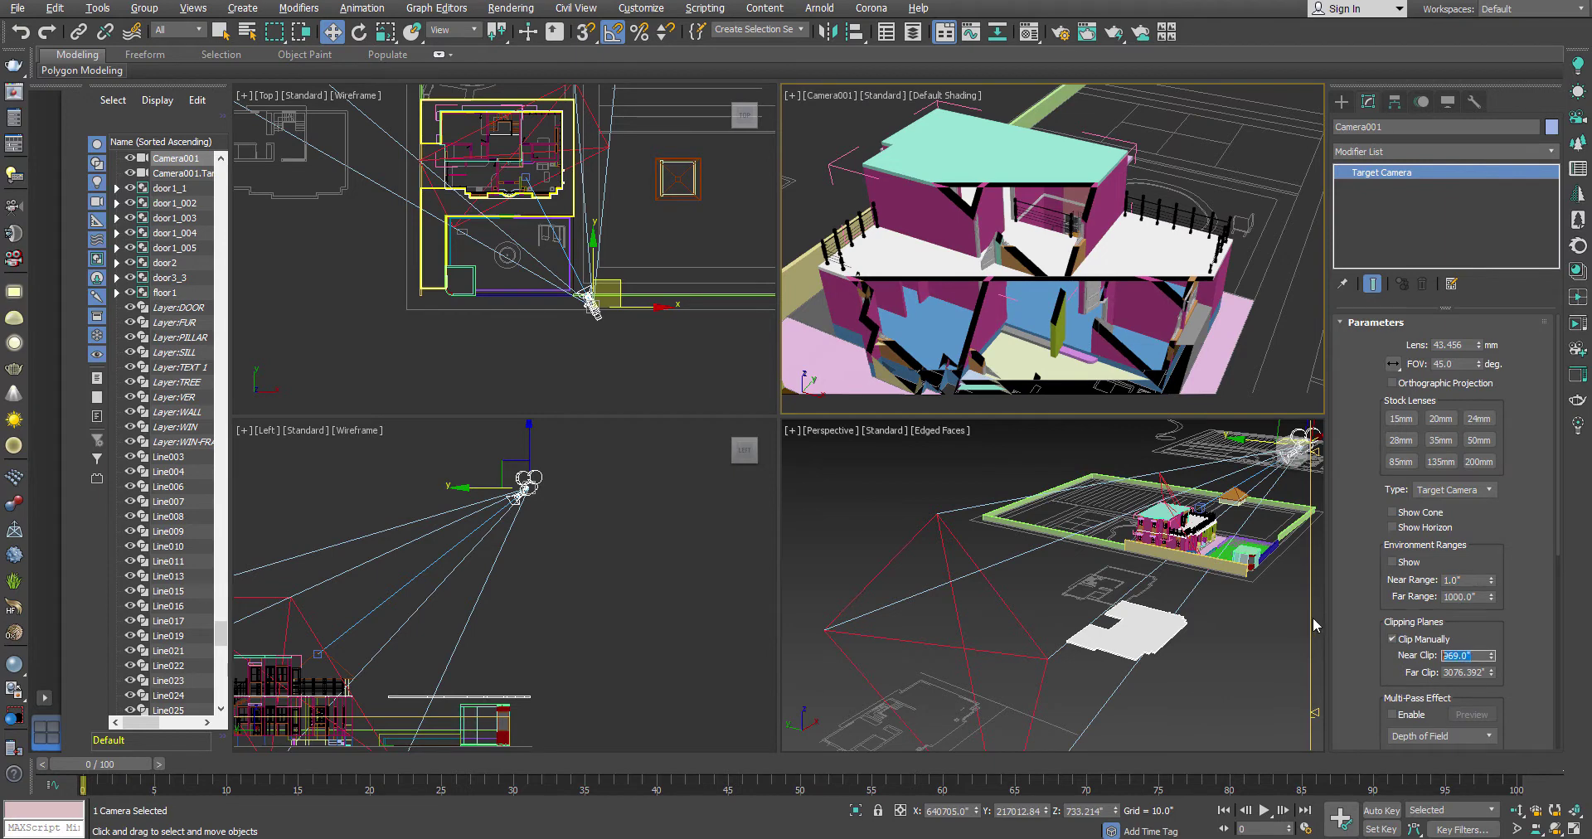
pyautogui.write('1')
pyautogui.press('Return')
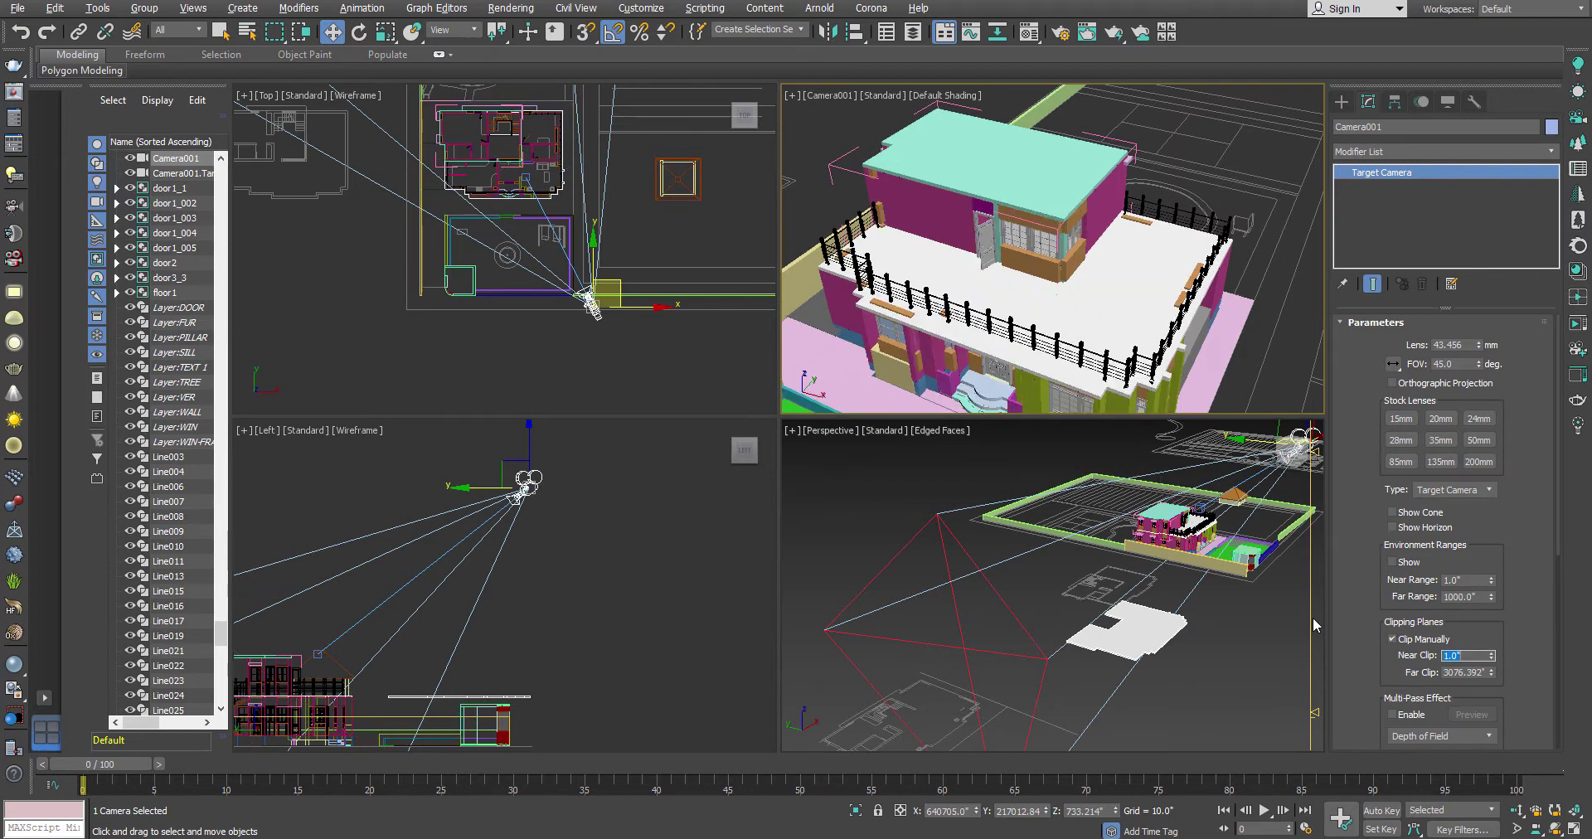
# - Raise the near clipping distance to 5.95" in the Camera001 view, and pan and orbit the camera to check the terrace and walls
pyautogui.rightClick(1089, 278)
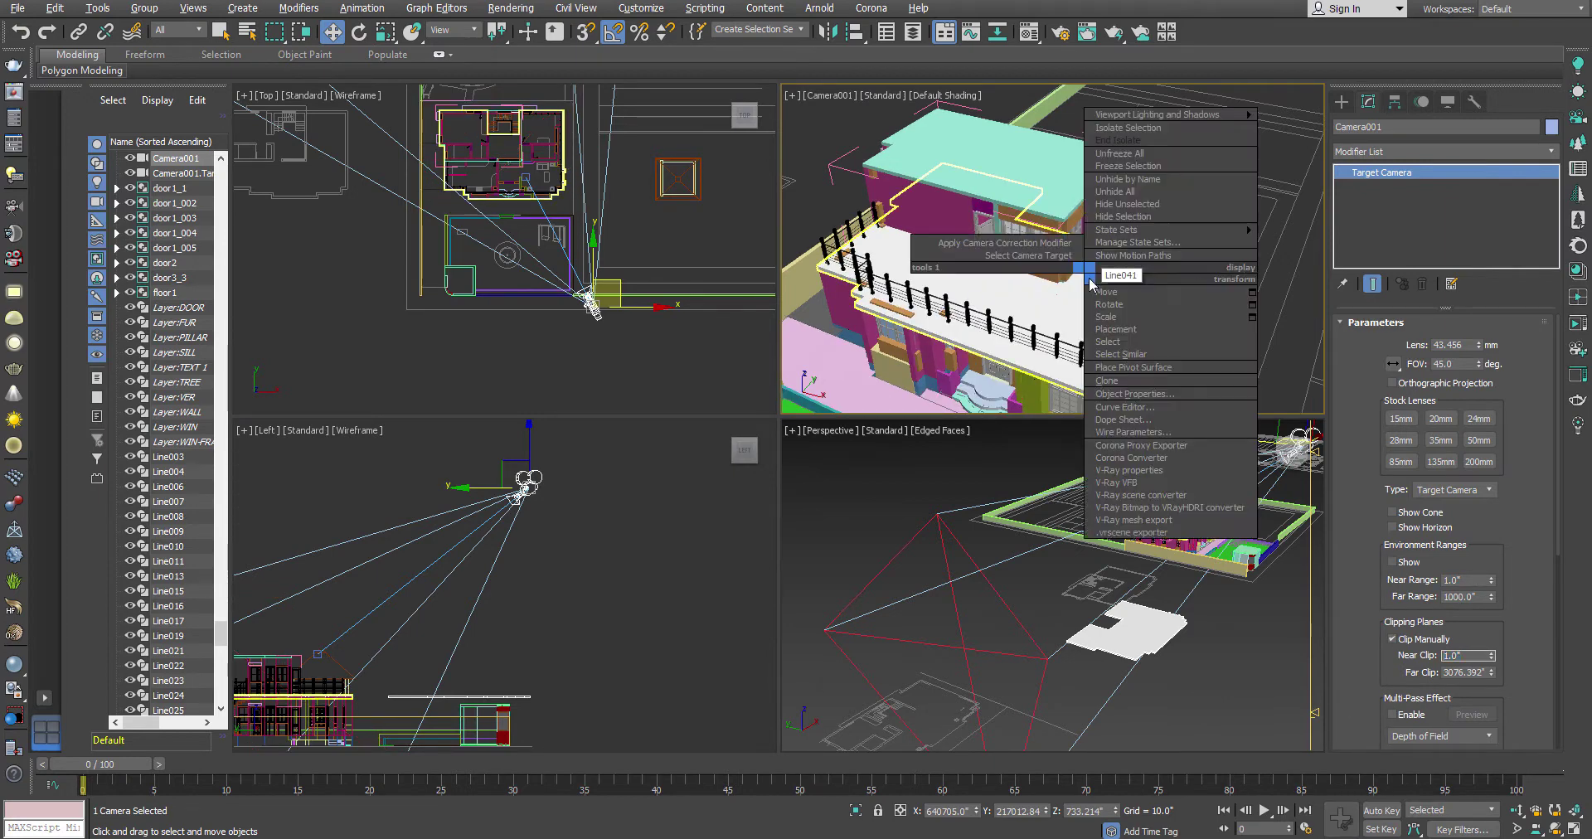
pyautogui.click(1090, 278)
pyautogui.hotkey('alt', 'w')
pyautogui.moveTo(946, 469); pyautogui.dragTo(891, 351, button='middle')
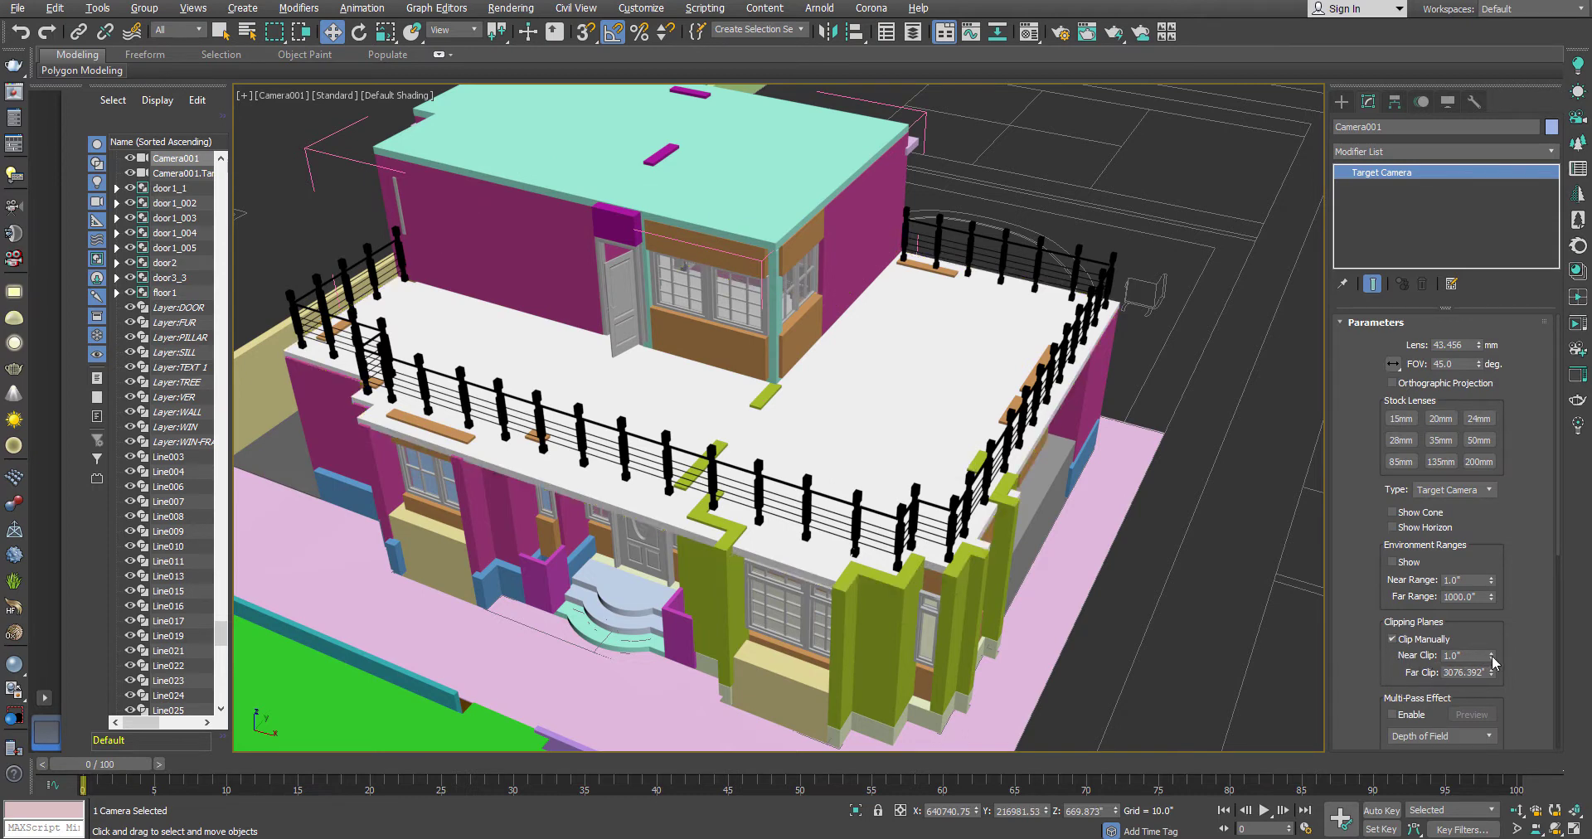
pyautogui.moveTo(1493, 660); pyautogui.dragTo(1448, 245)
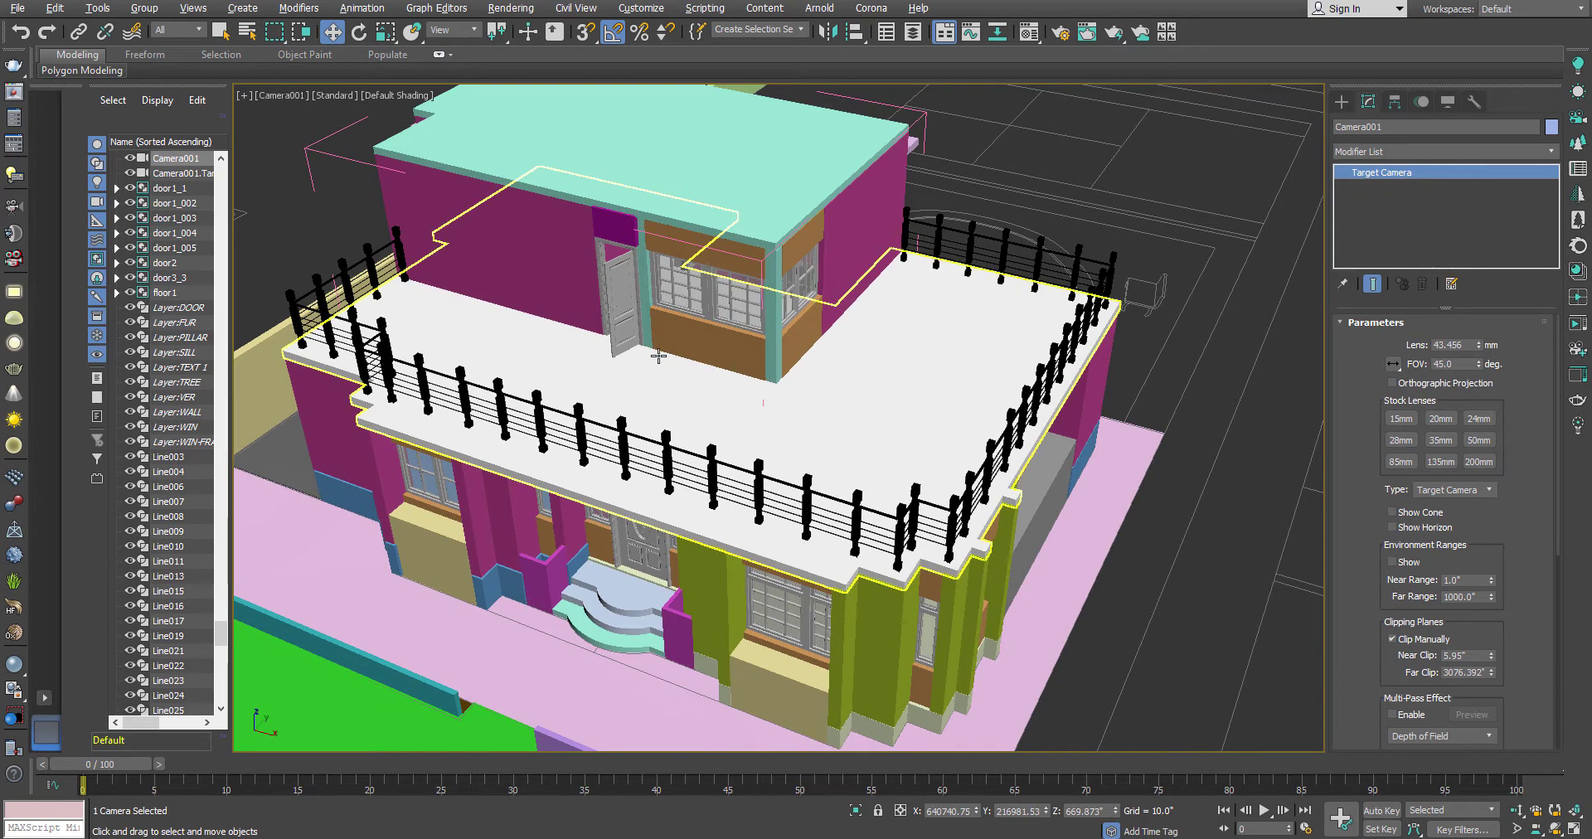
pyautogui.moveTo(821, 419); pyautogui.dragTo(768, 394, button='middle')
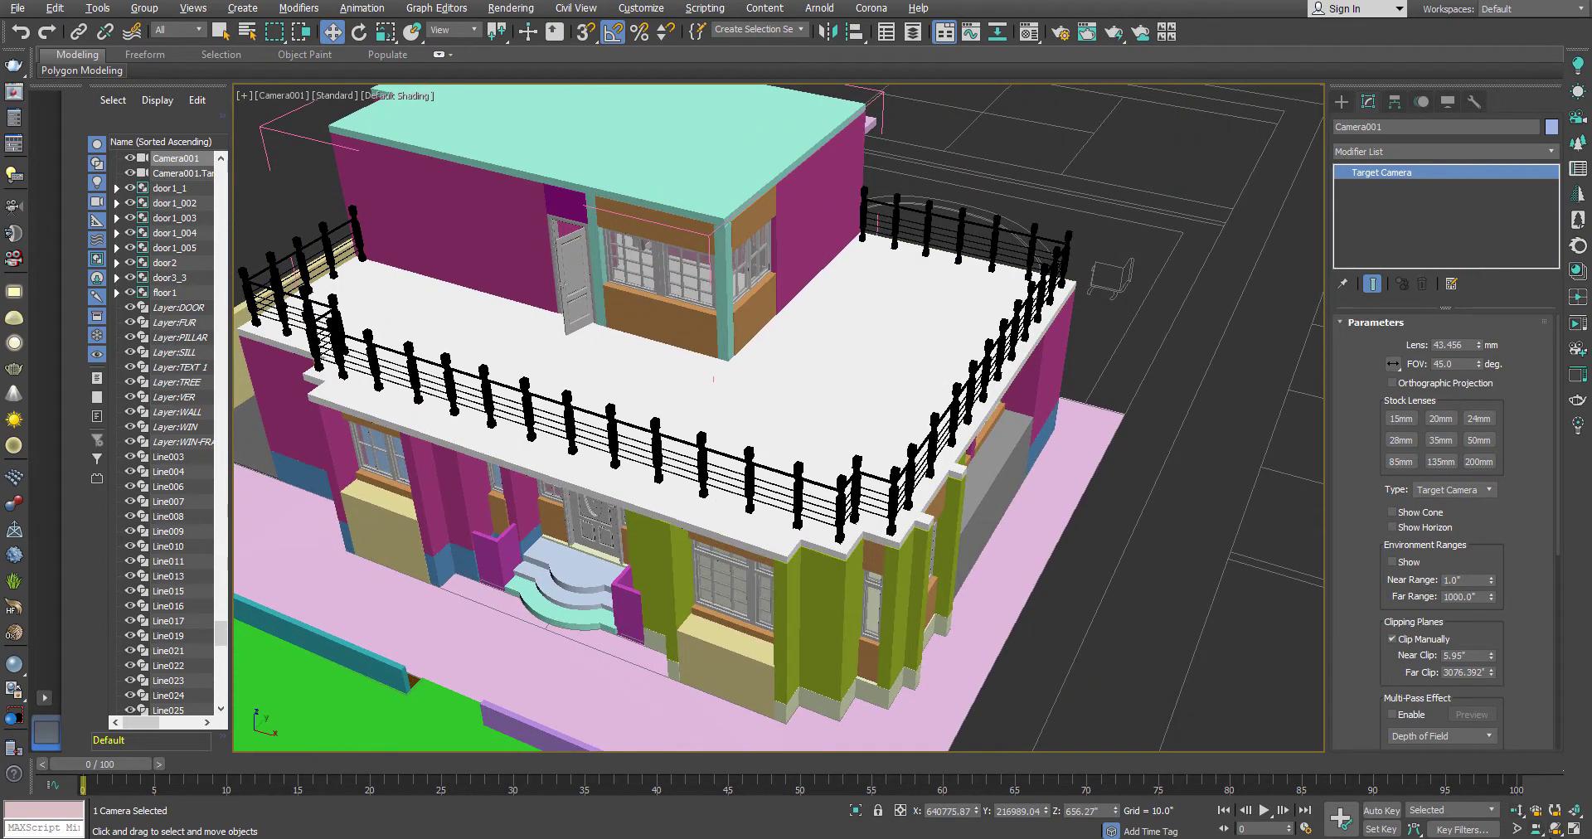
pyautogui.click(1556, 828)
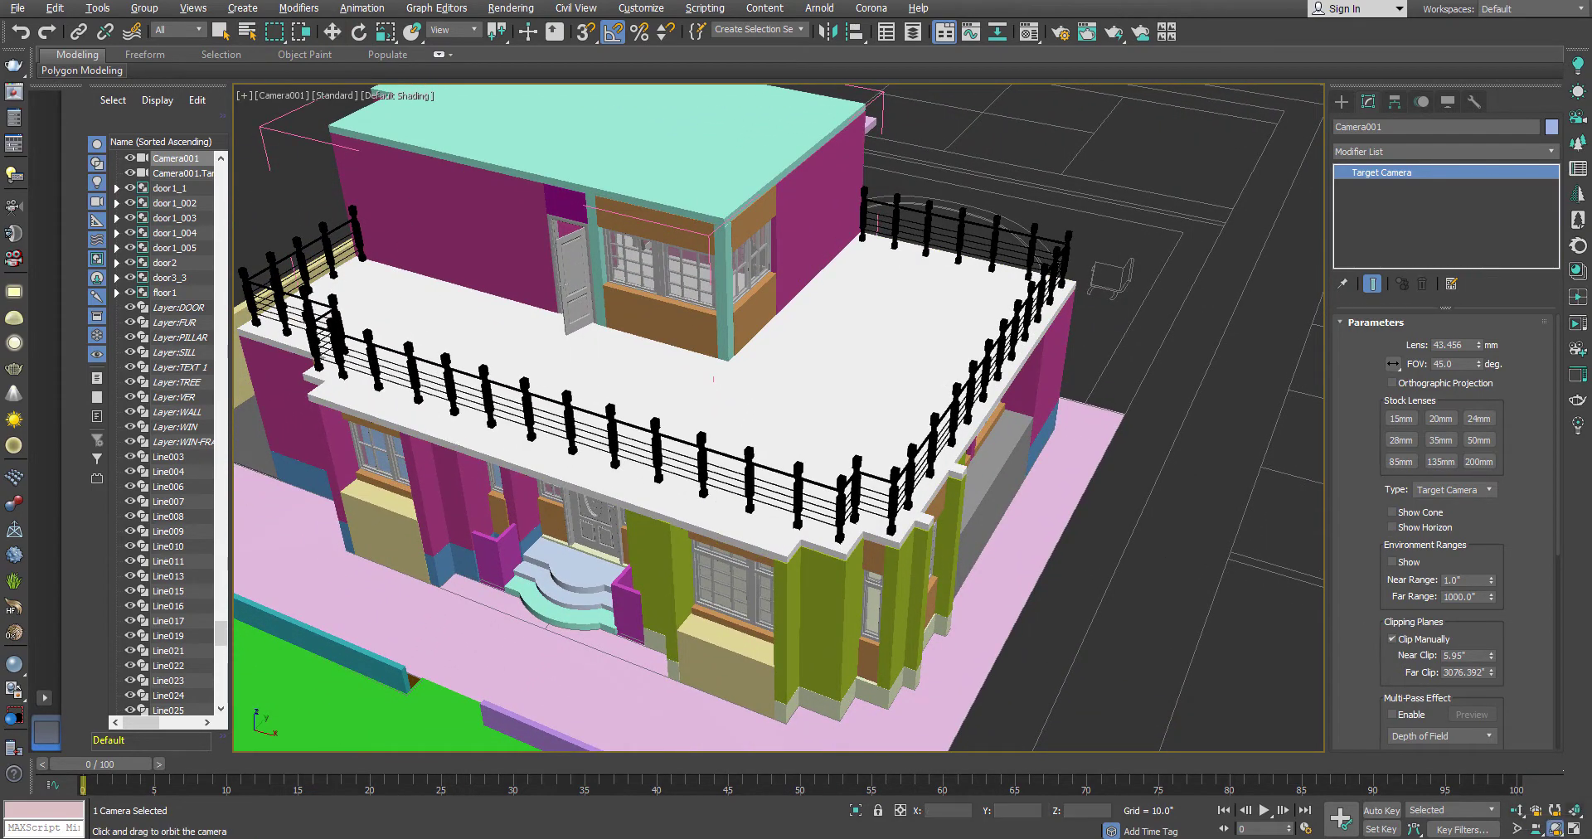
pyautogui.moveTo(900, 423); pyautogui.dragTo(880, 457)
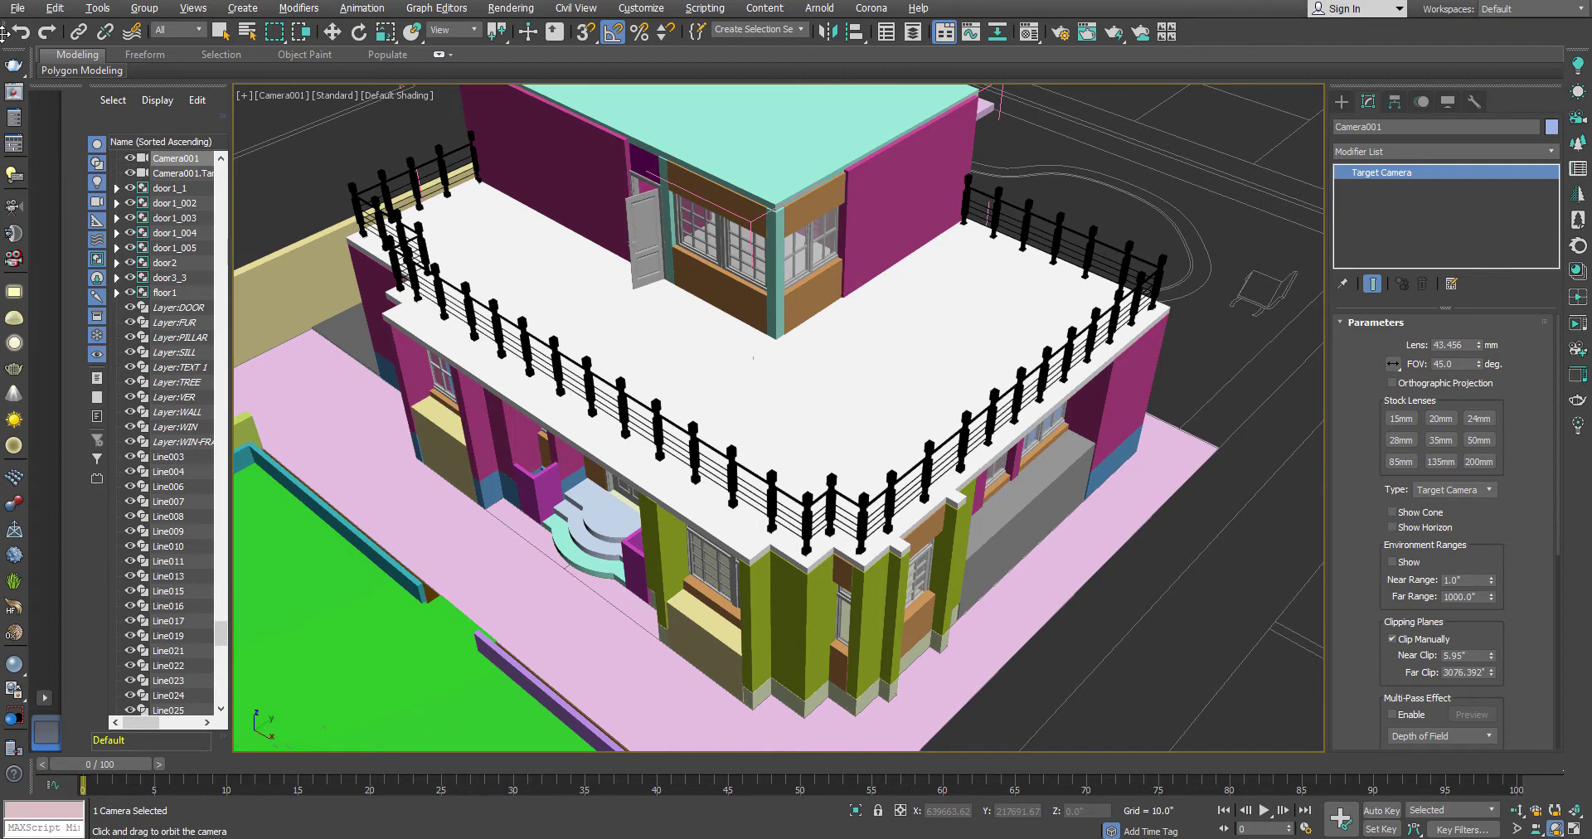
pyautogui.click(332, 31)
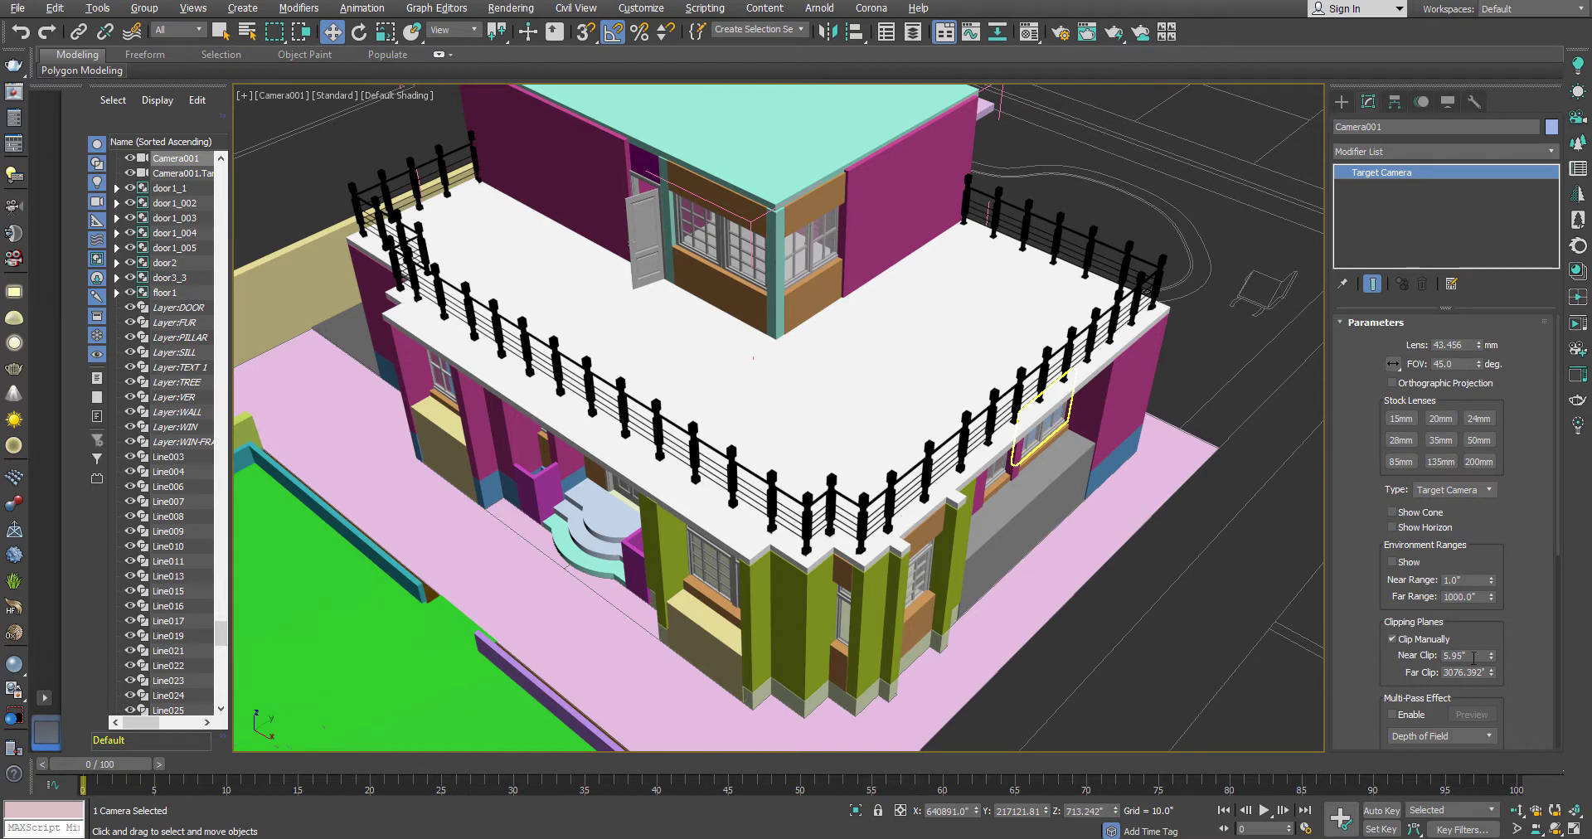
# - Reset the camera's near clipping distance to 1"
pyautogui.moveTo(1476, 657); pyautogui.dragTo(1399, 655)
pyautogui.write('1')
pyautogui.press('Return')
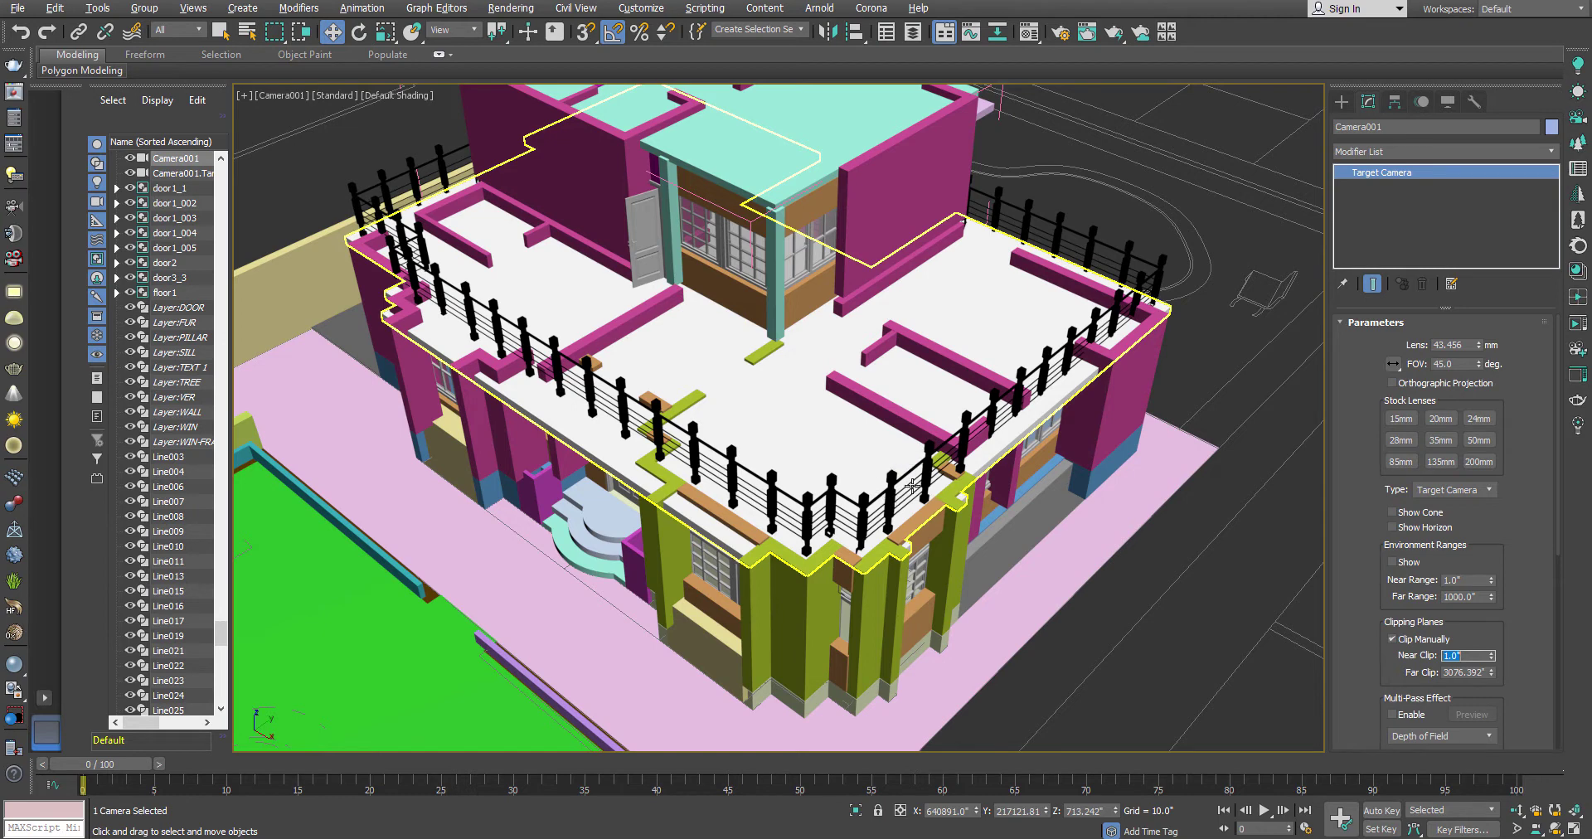
# - Turn on viewport clipping for the Camera001 view, adjust the near clipping marker to hide the overlapping walls, and orbit the camera to check
pyautogui.click(264, 98)
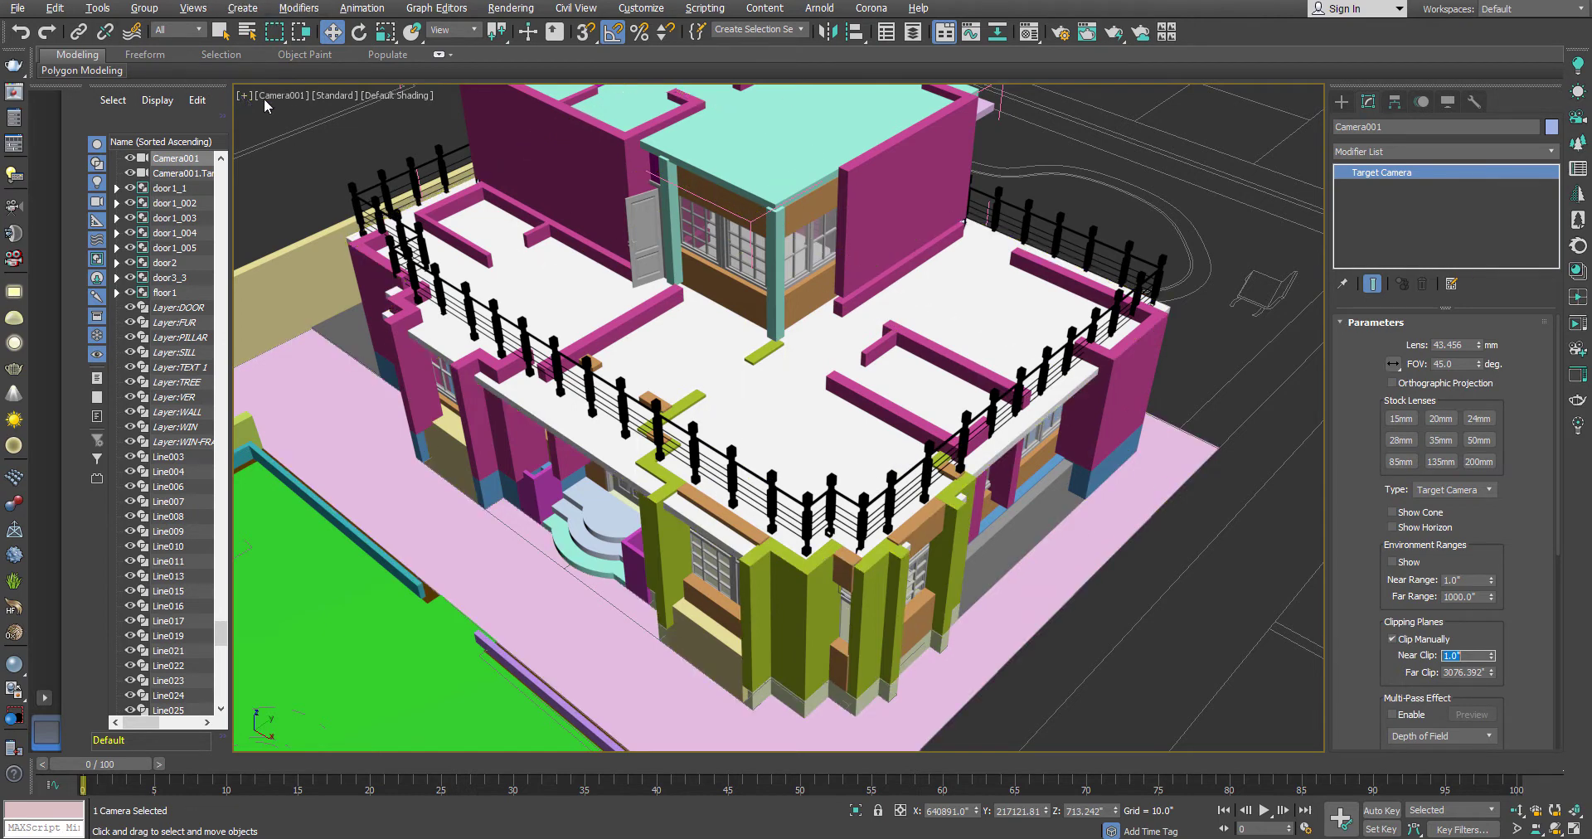
pyautogui.click(282, 100)
pyautogui.click(281, 94)
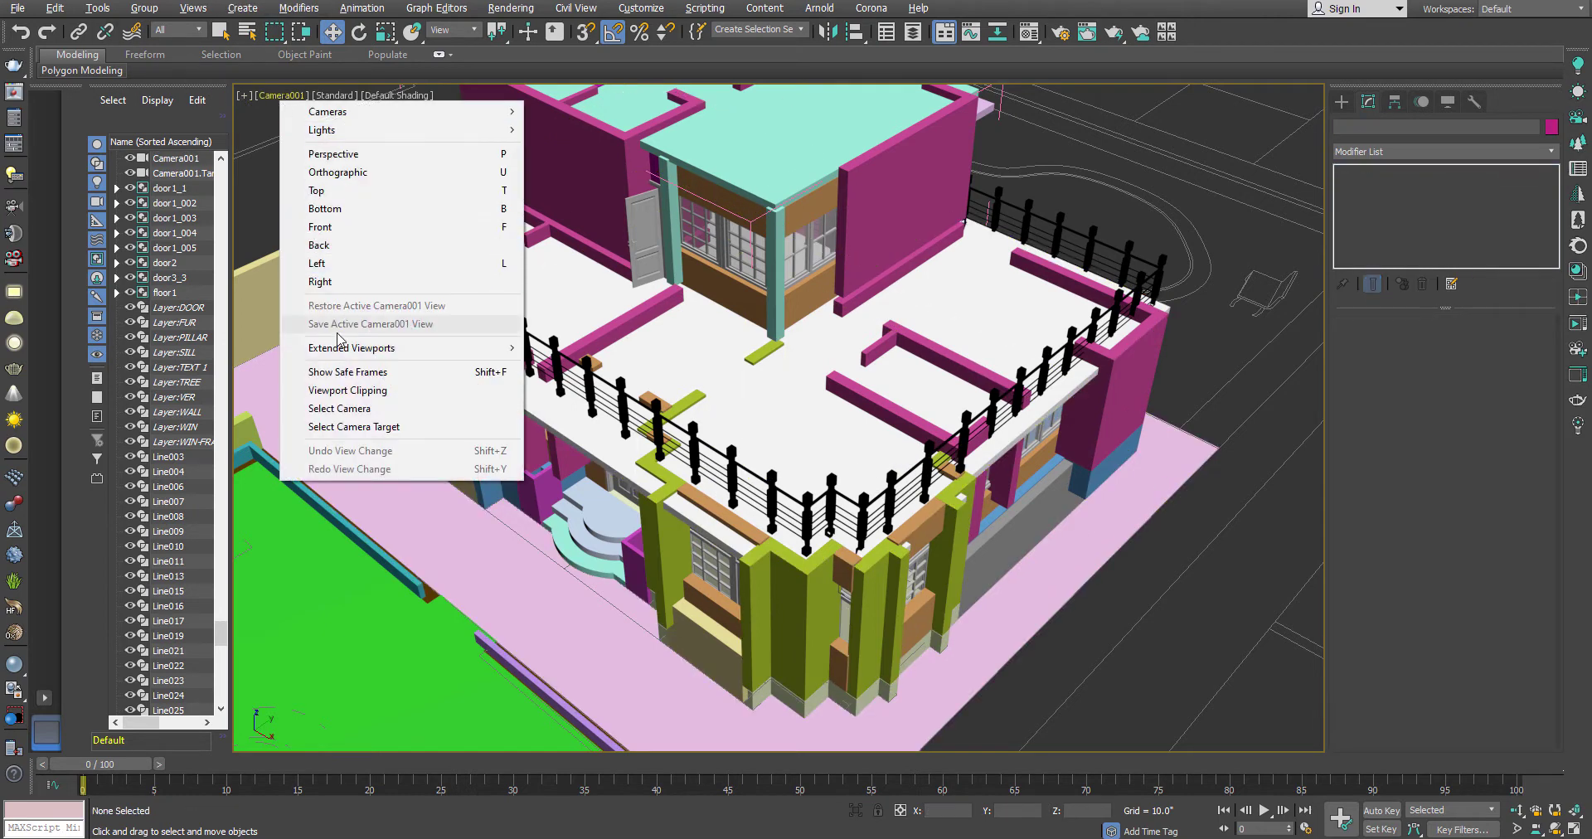
pyautogui.click(386, 395)
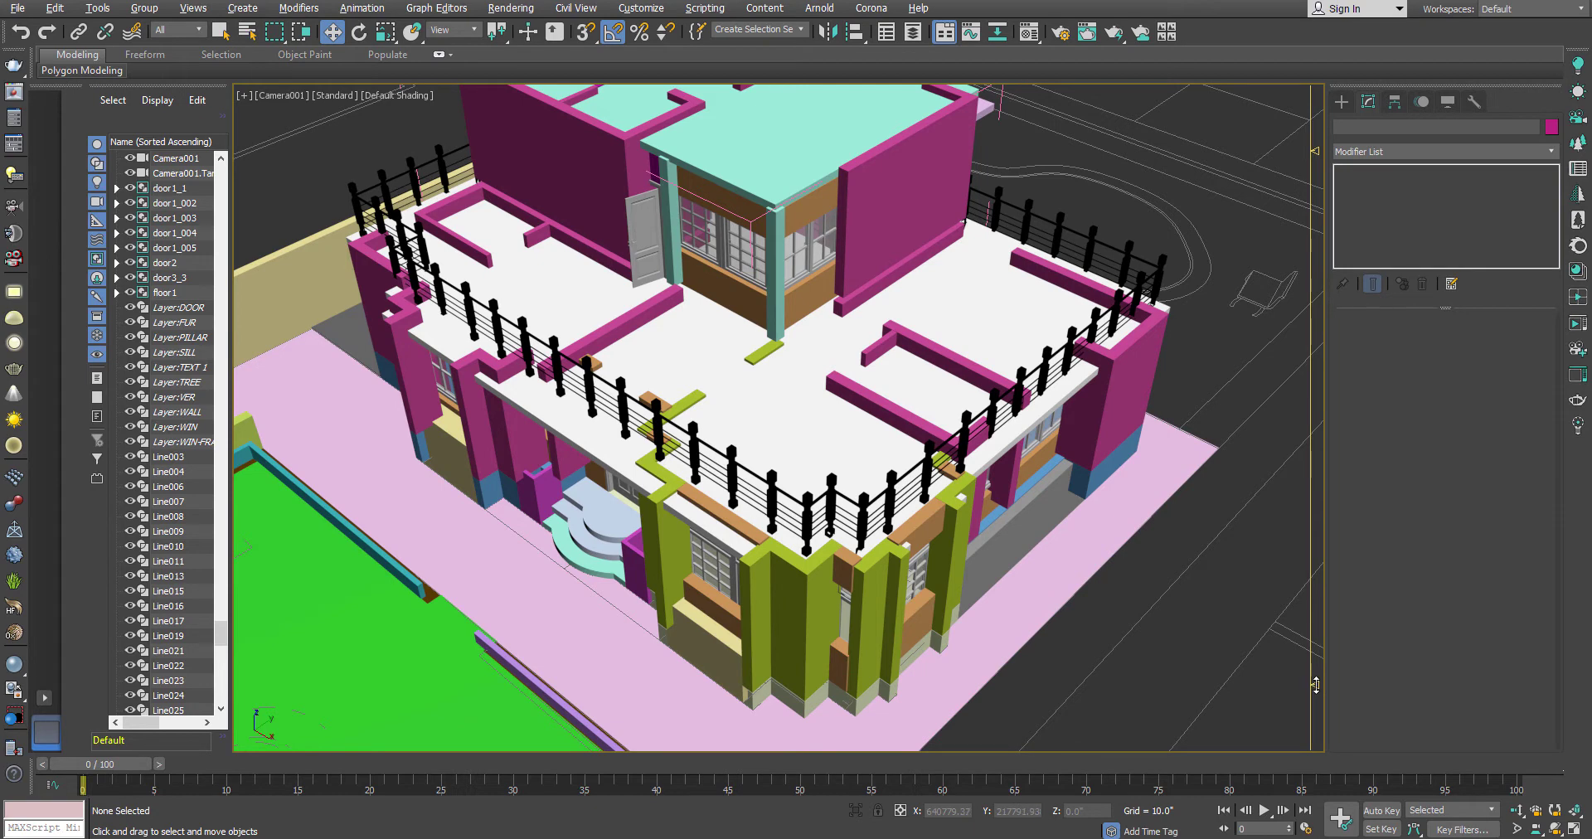
pyautogui.moveTo(1317, 685); pyautogui.dragTo(1322, 680)
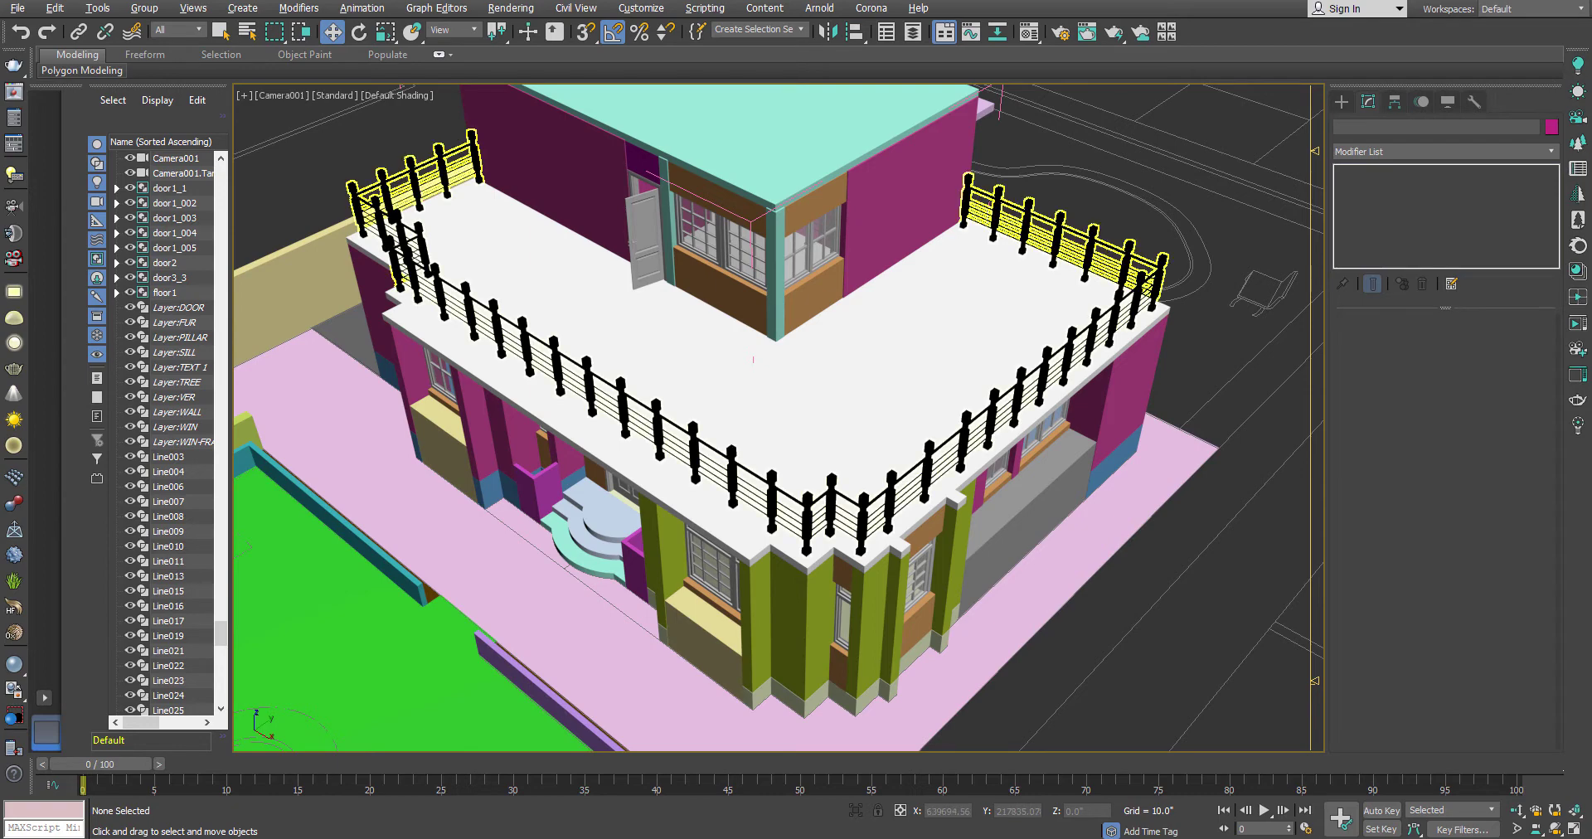
pyautogui.click(1556, 828)
pyautogui.moveTo(816, 408)
pyautogui.mouseDown()
pyautogui.moveTo(913, 402)
pyautogui.moveTo(804, 391)
pyautogui.mouseUp()
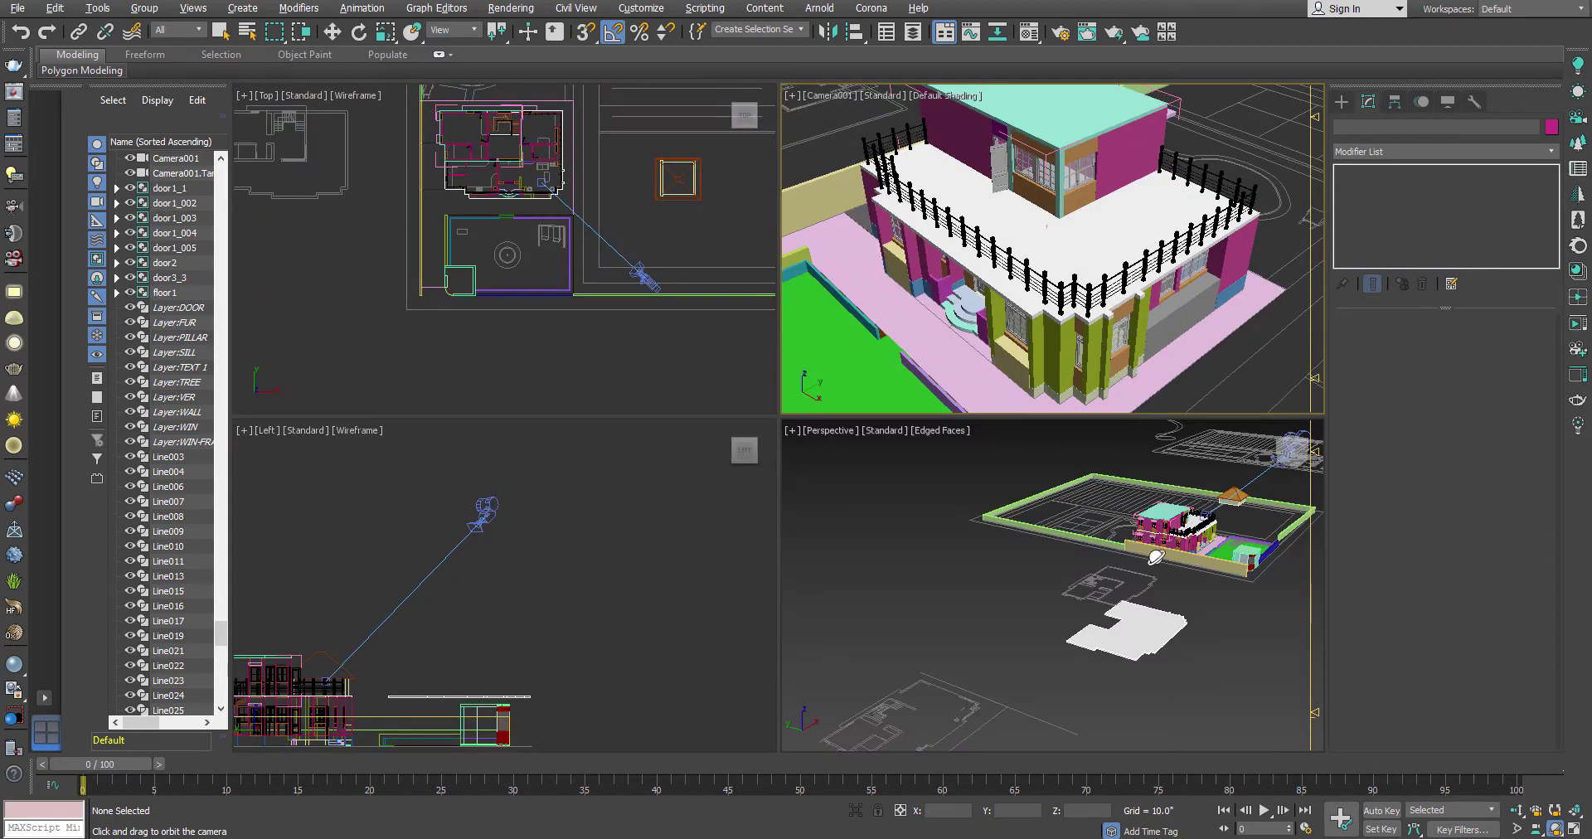
# - Select Camera001 in the perspective view, turn off its manual clipping, and check the house through the camera
pyautogui.moveTo(1078, 591)
pyautogui.mouseDown()
pyautogui.moveTo(1078, 655)
pyautogui.moveTo(1082, 591)
pyautogui.mouseUp()
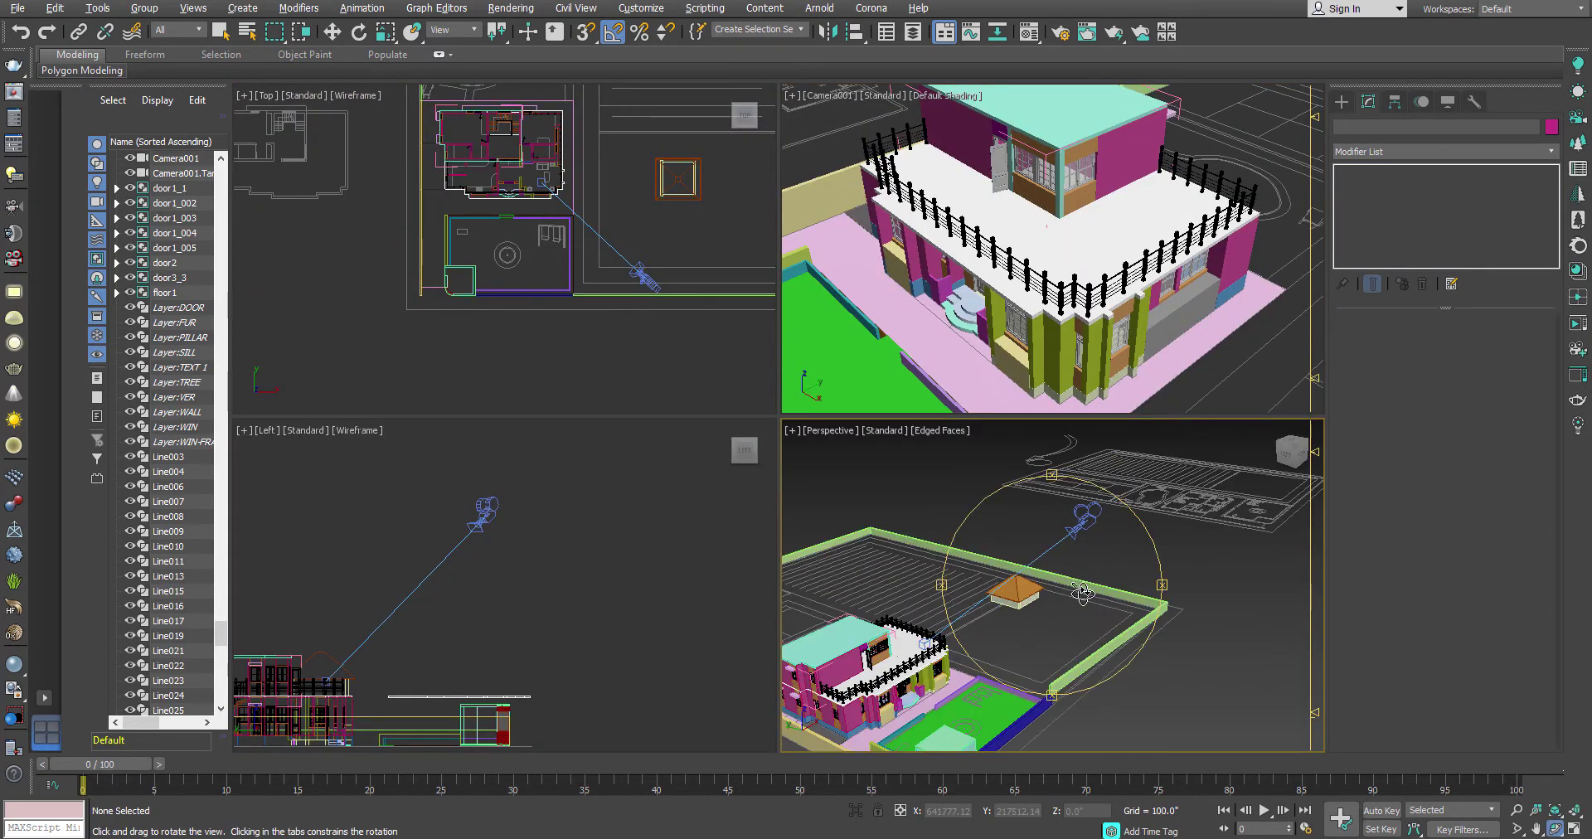
pyautogui.press('w')
pyautogui.click(1083, 518)
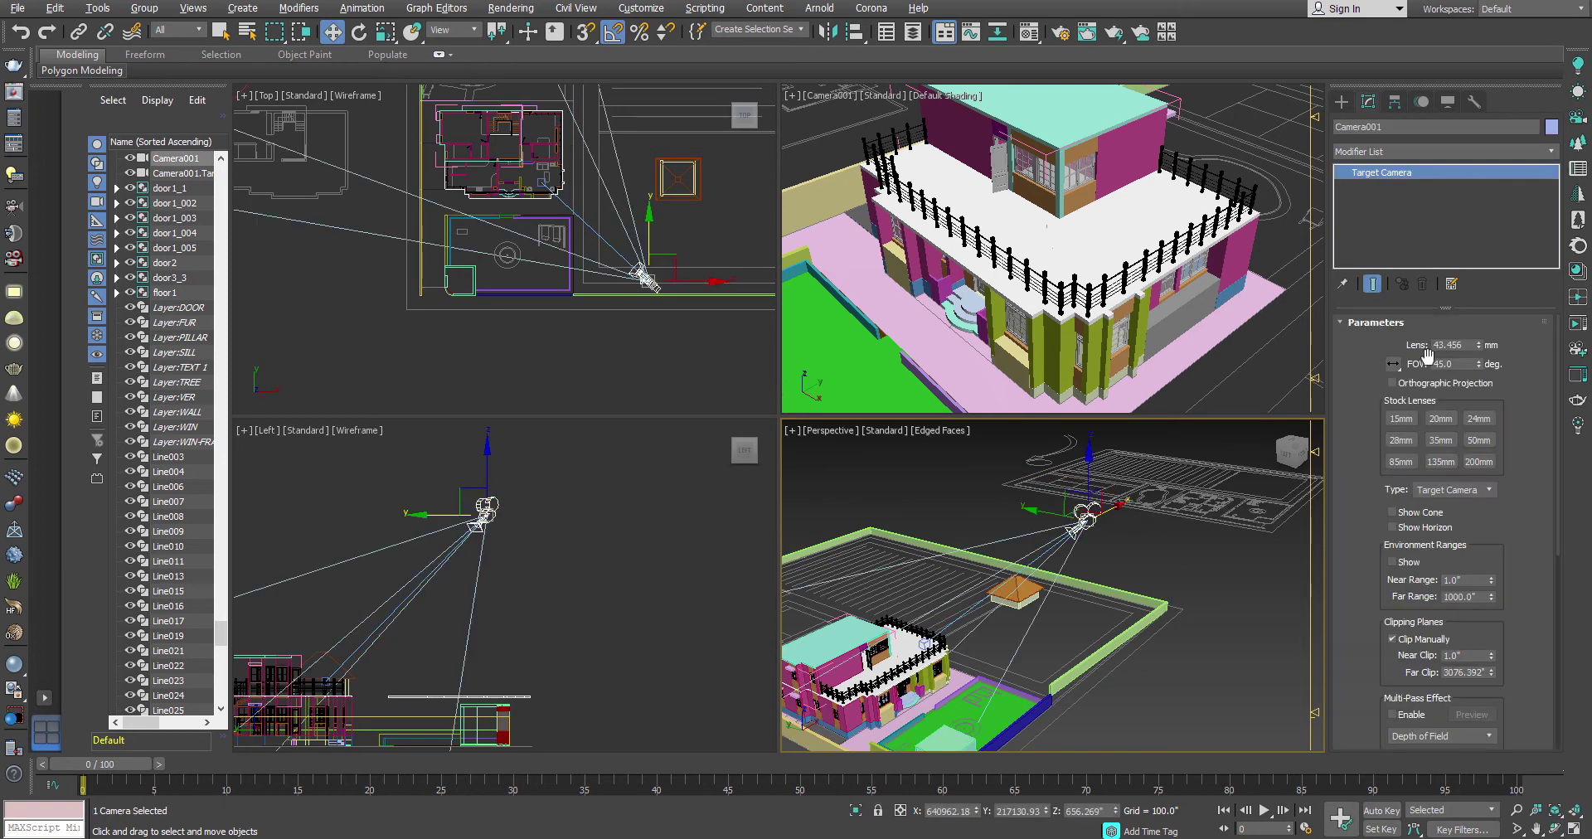
pyautogui.click(1417, 641)
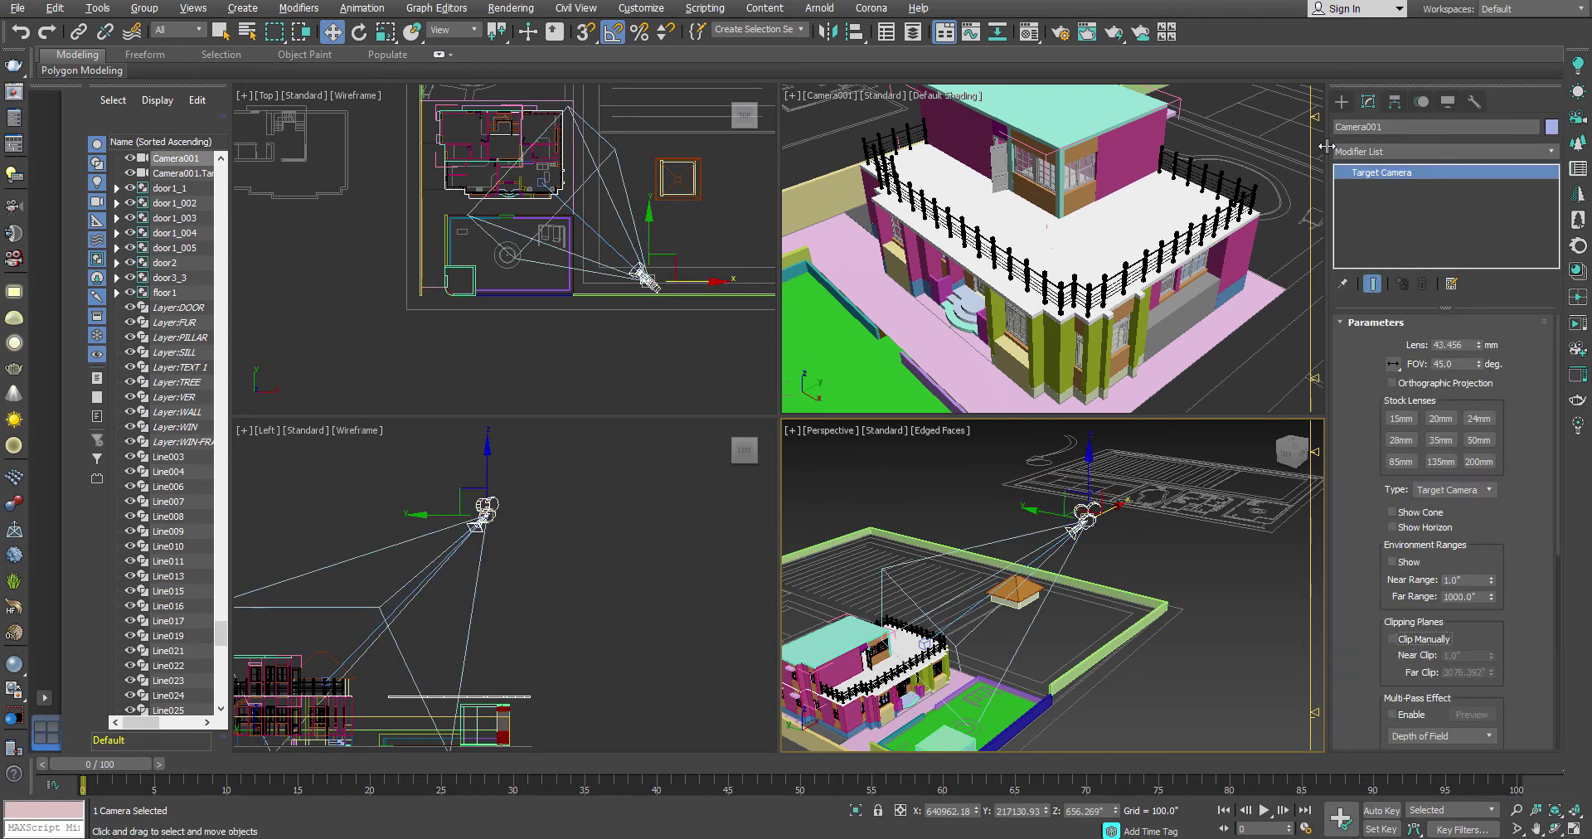
pyautogui.keyDown('alt'); pyautogui.moveTo(985, 534); pyautogui.dragTo(1070, 510, button='middle'); pyautogui.keyUp('alt')
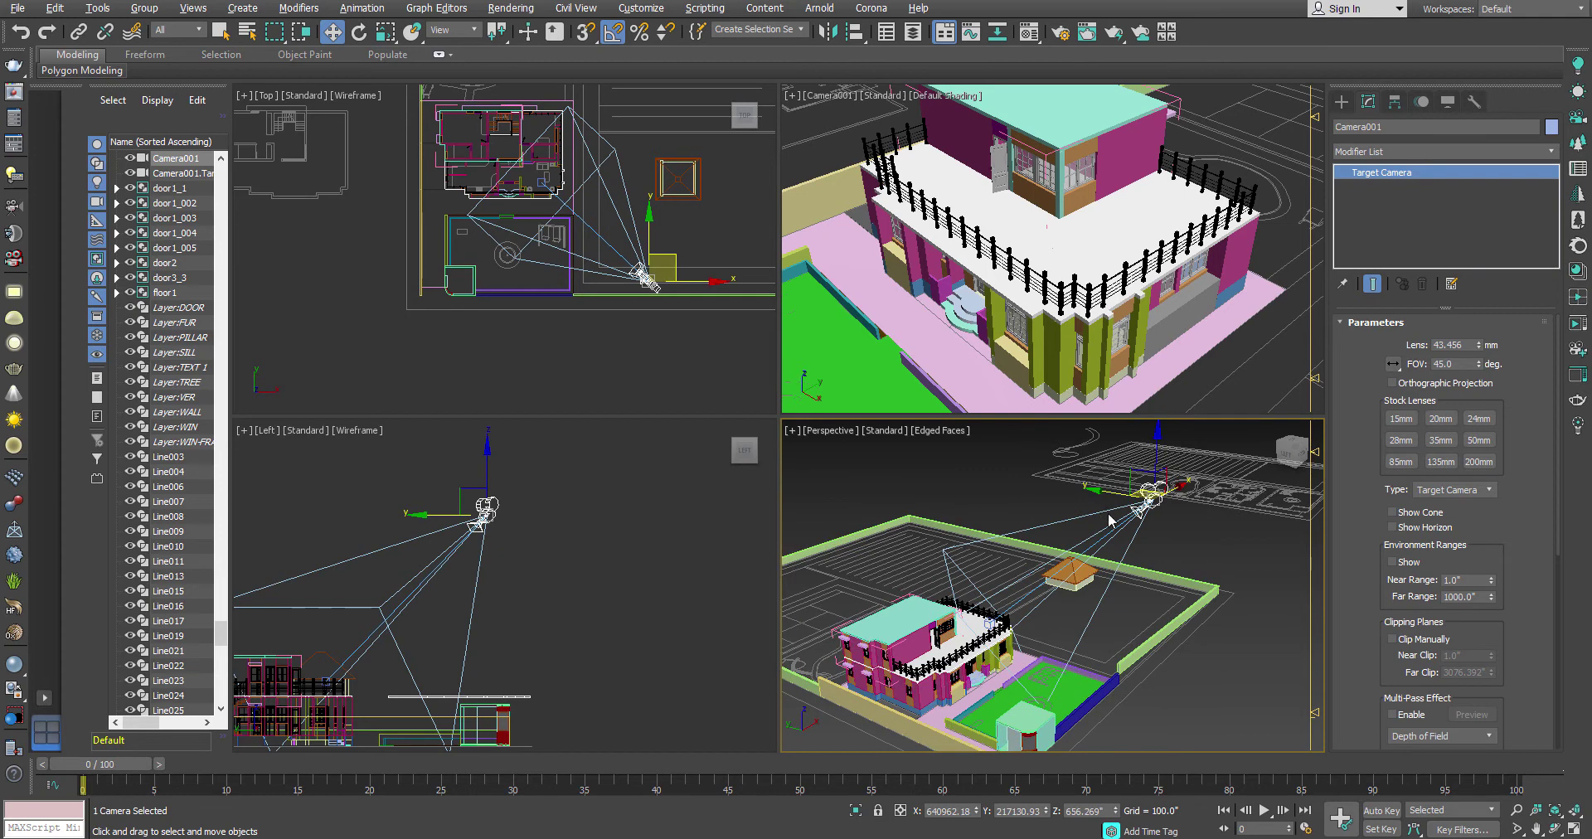
pyautogui.hotkey('alt', 'w')
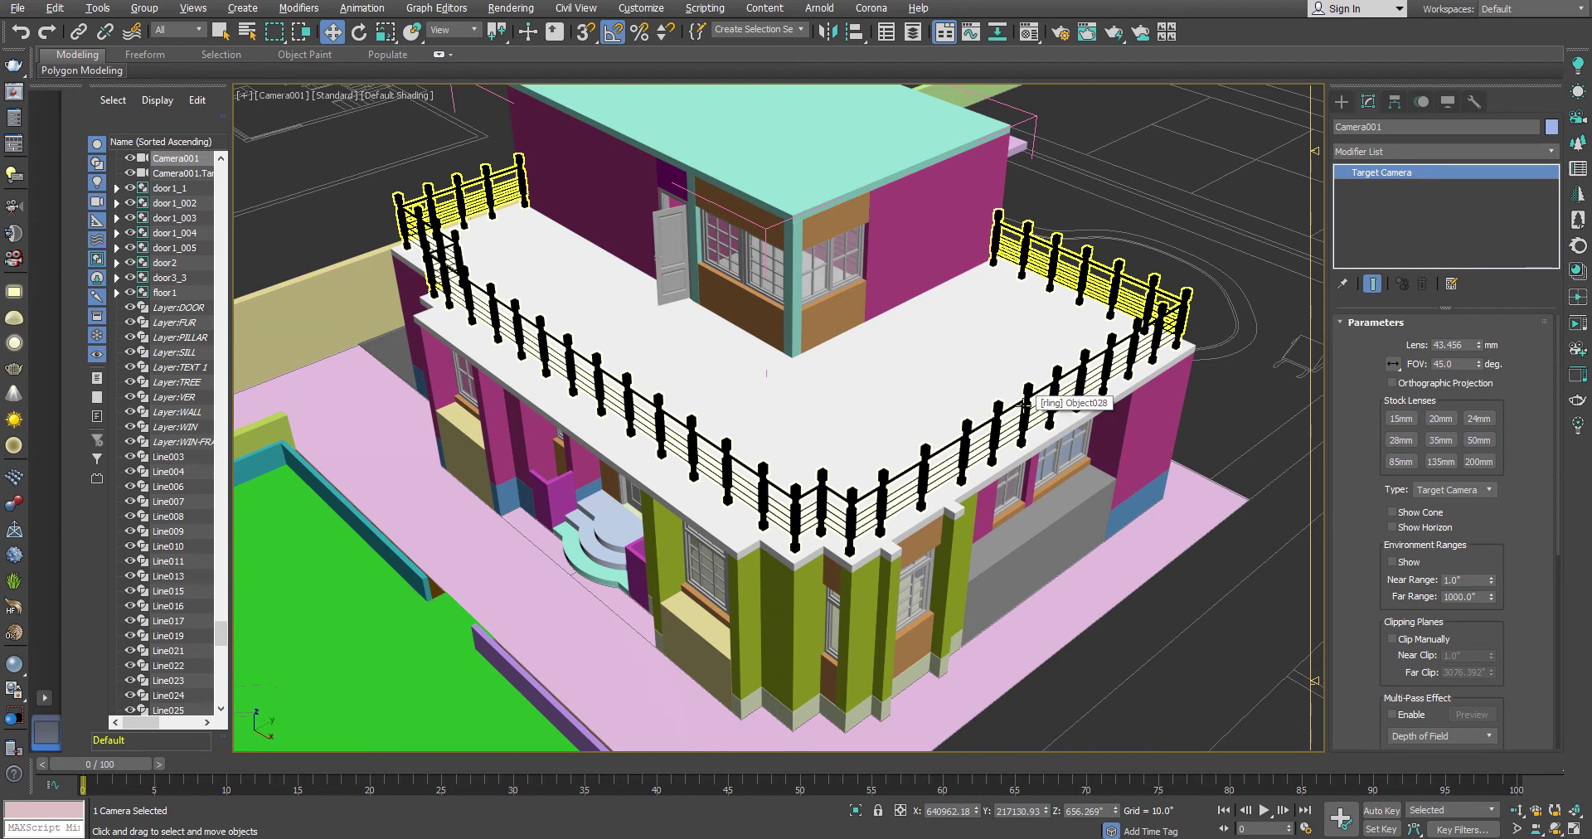
pyautogui.moveTo(764, 521); pyautogui.dragTo(704, 542, button='middle')
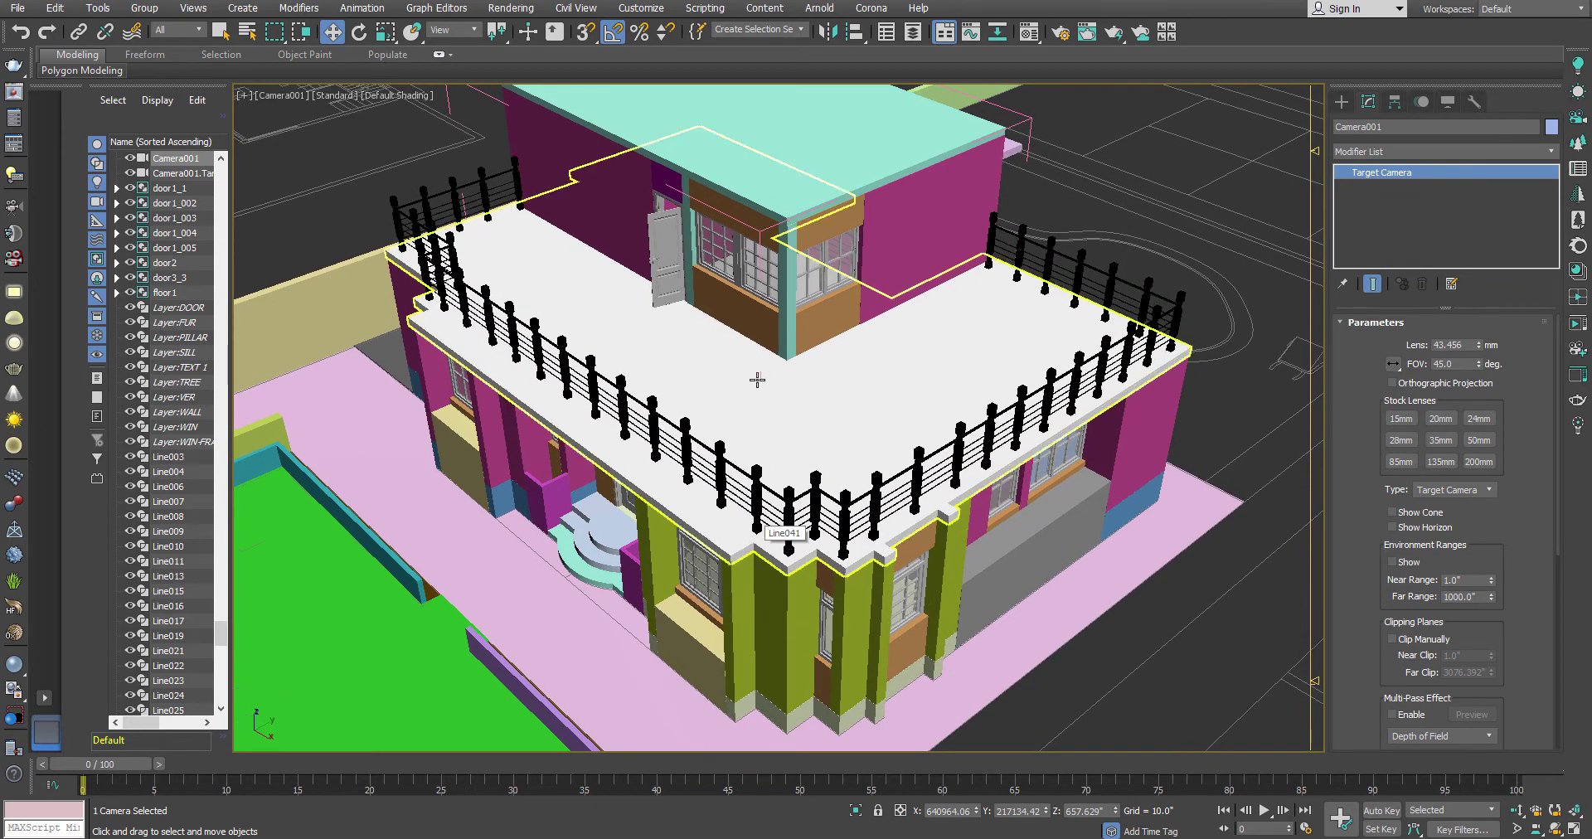